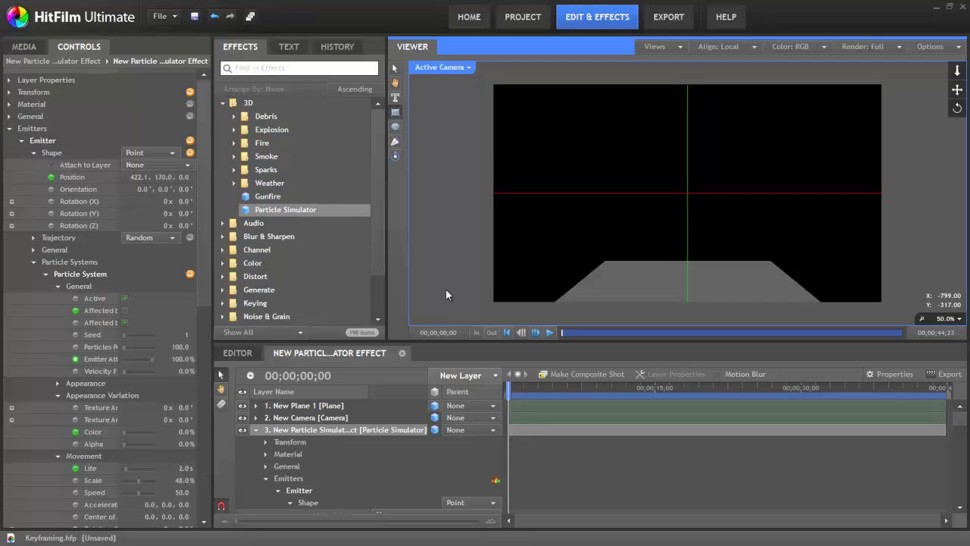
Play back the Particle Simulator composite to watch the pink particle stream swirl
left_click(550, 332)
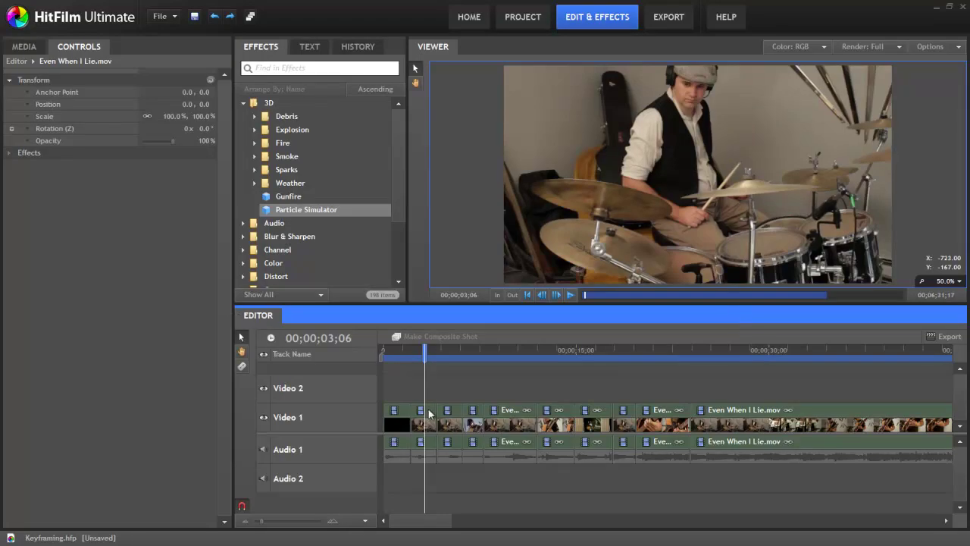
Set the drumming clip's Scale to 76% and convert it with Make Composite Shot
left_click_drag(165, 116, 157, 120)
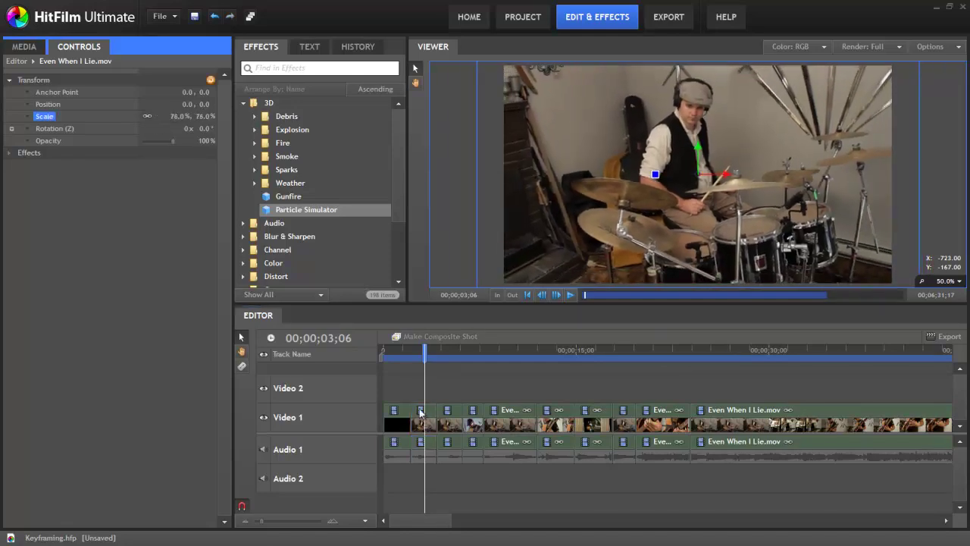
right_click(425, 416)
left_click(458, 476)
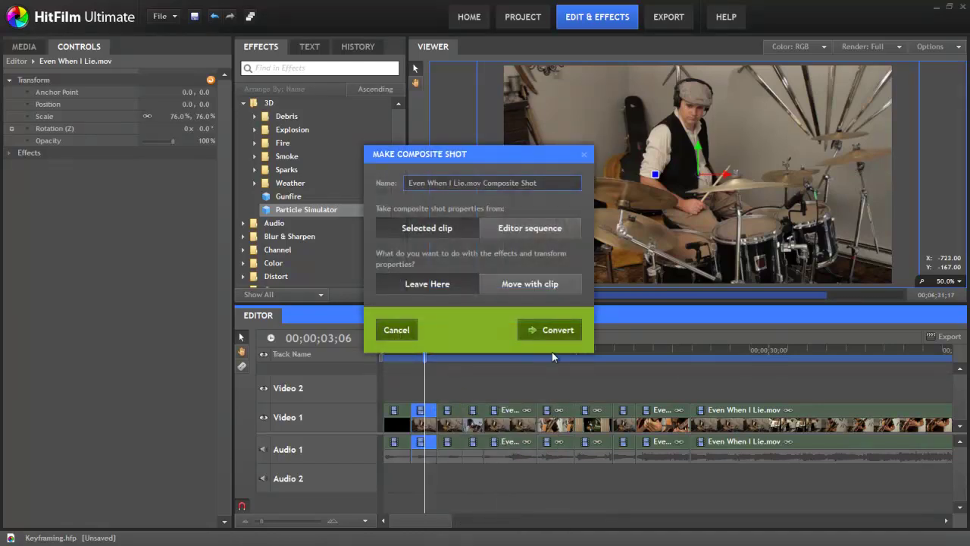
left_click(563, 332)
Expand the drumming layer's Transform properties, toggling Opacity keyframing on and back off
scroll(696, 178, "down", 5)
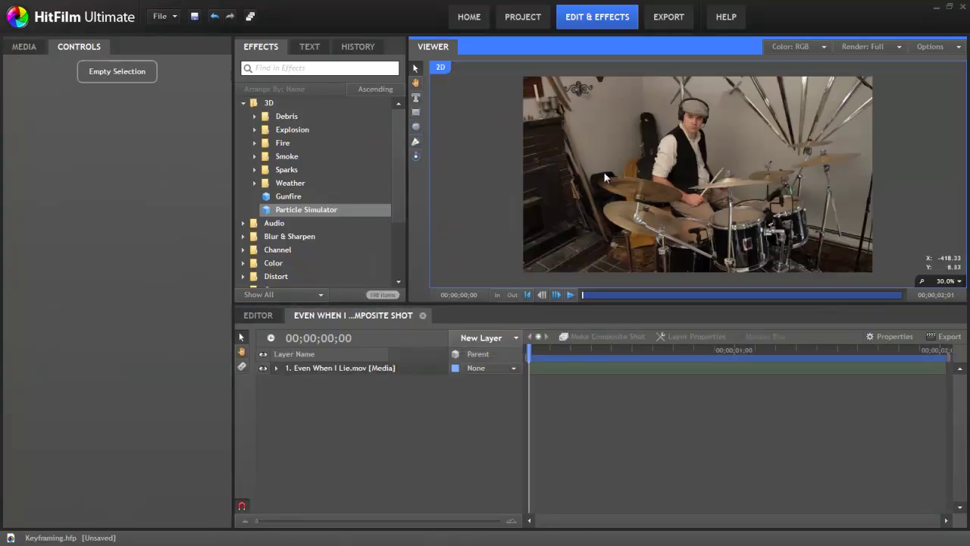
left_click(333, 369)
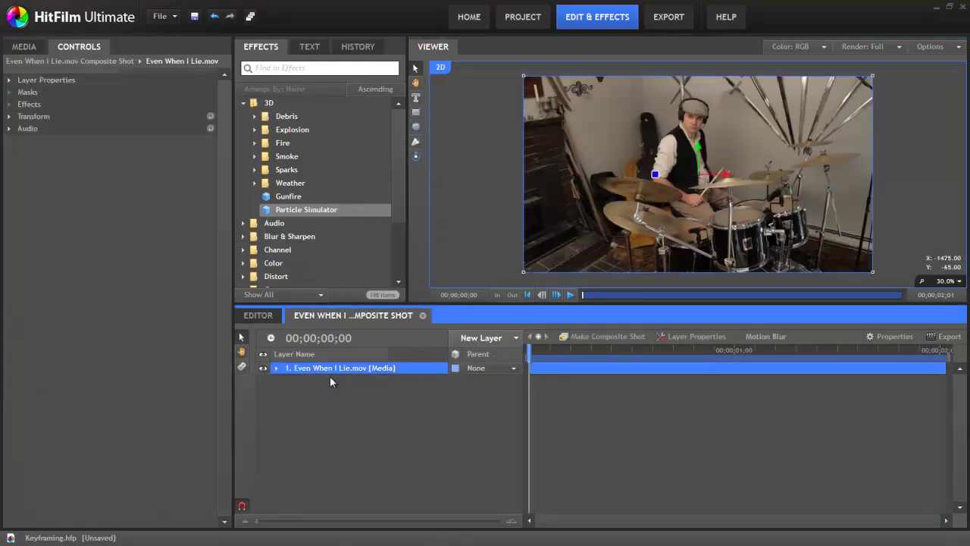
left_click(276, 368)
left_click(286, 404)
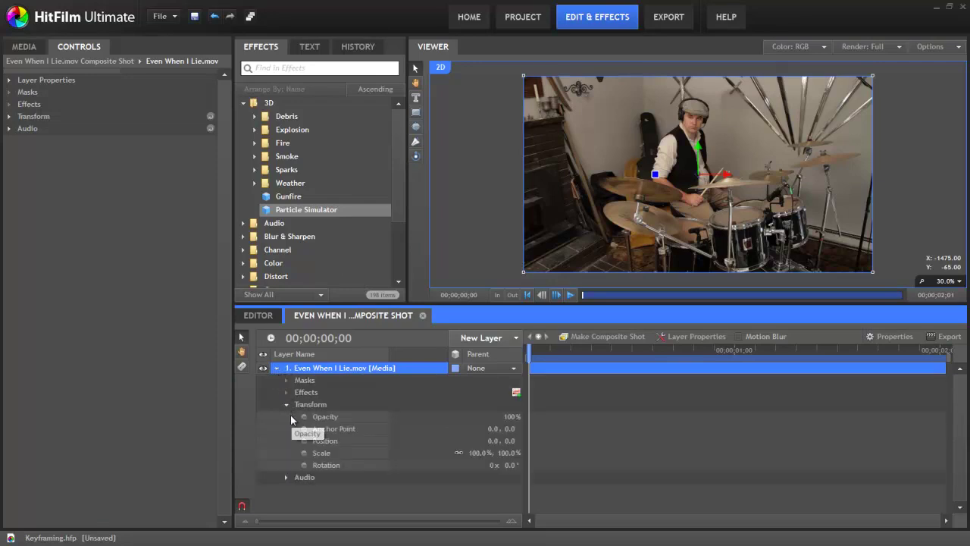
left_click(10, 81)
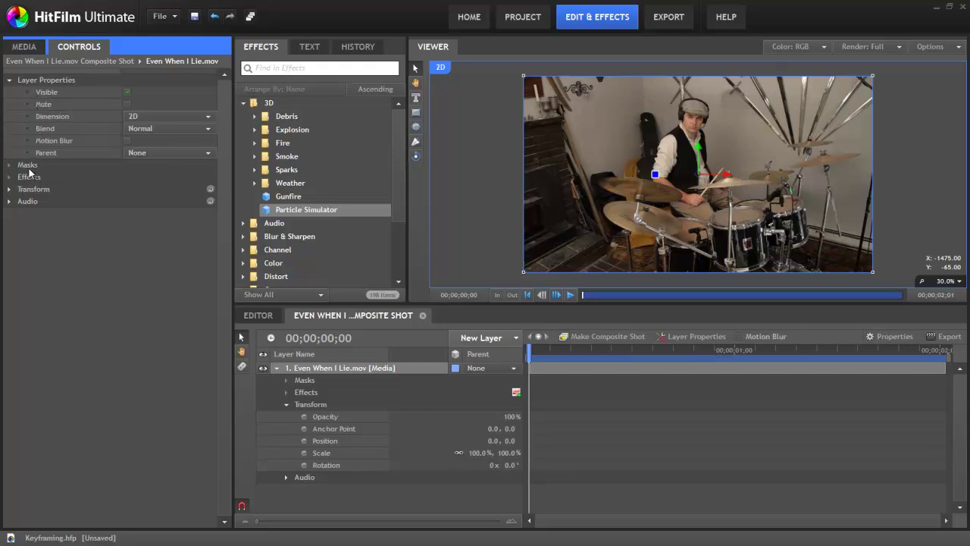
left_click(10, 189)
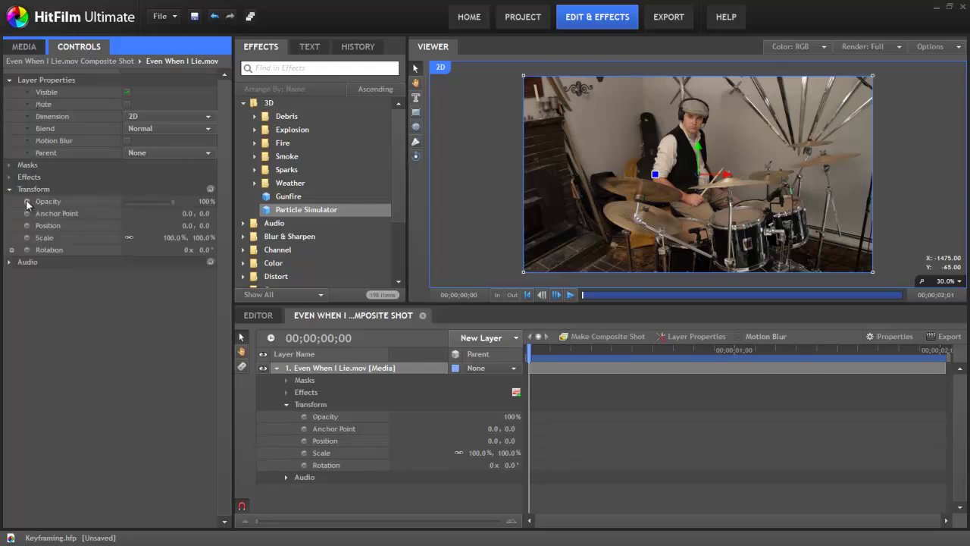
left_click(27, 202)
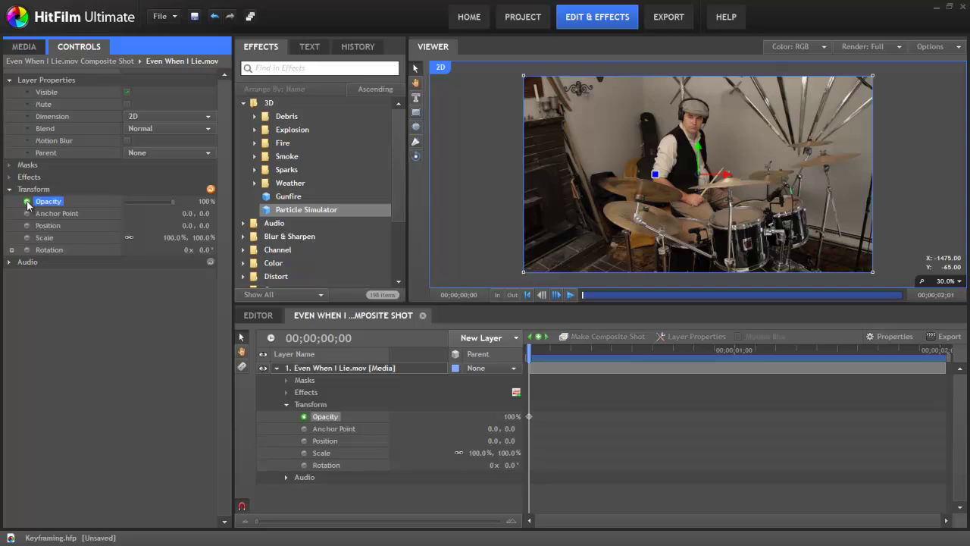
left_click(28, 202)
In the composite shot, add a Scale keyframe at 00;00;00;00 holding 100%
left_click(264, 316)
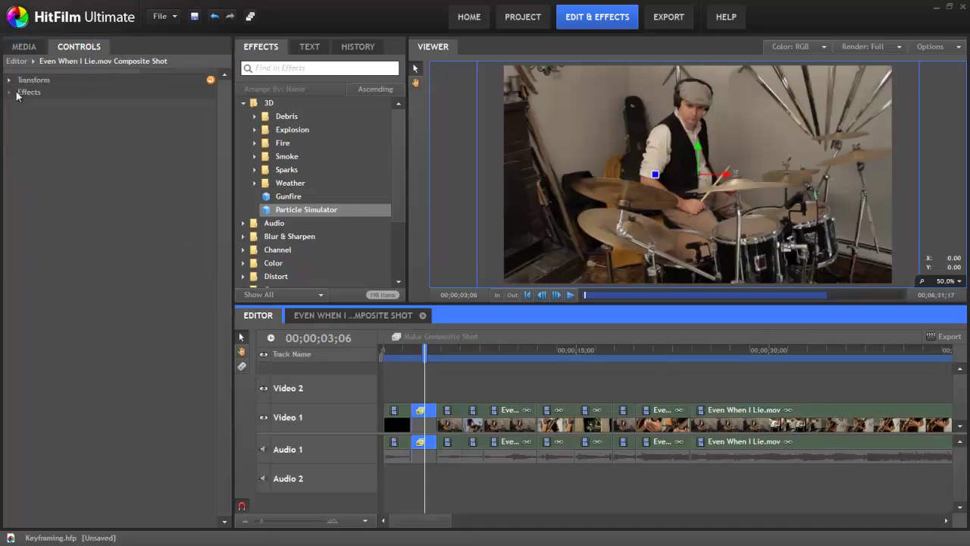
left_click(9, 81)
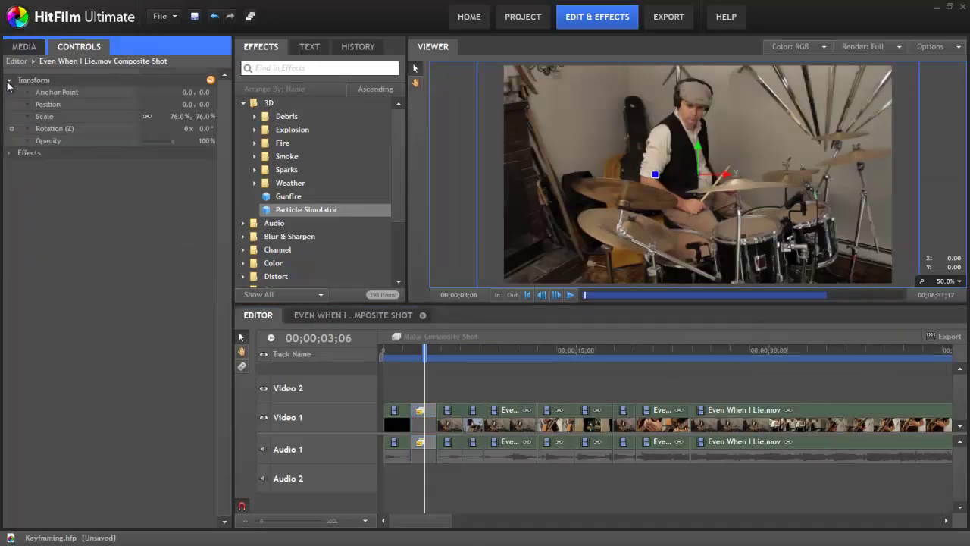
left_click(8, 82)
left_click(379, 317)
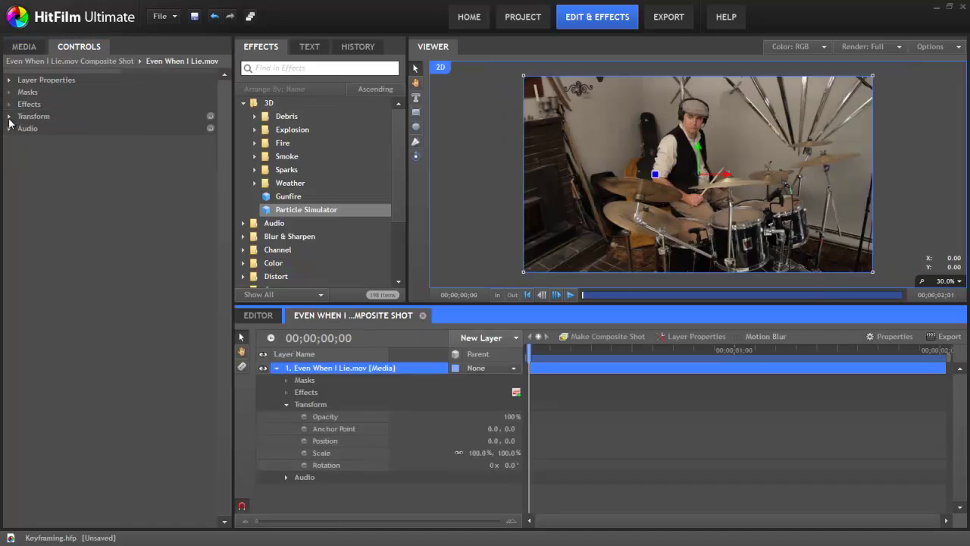
left_click(8, 116)
left_click(48, 128)
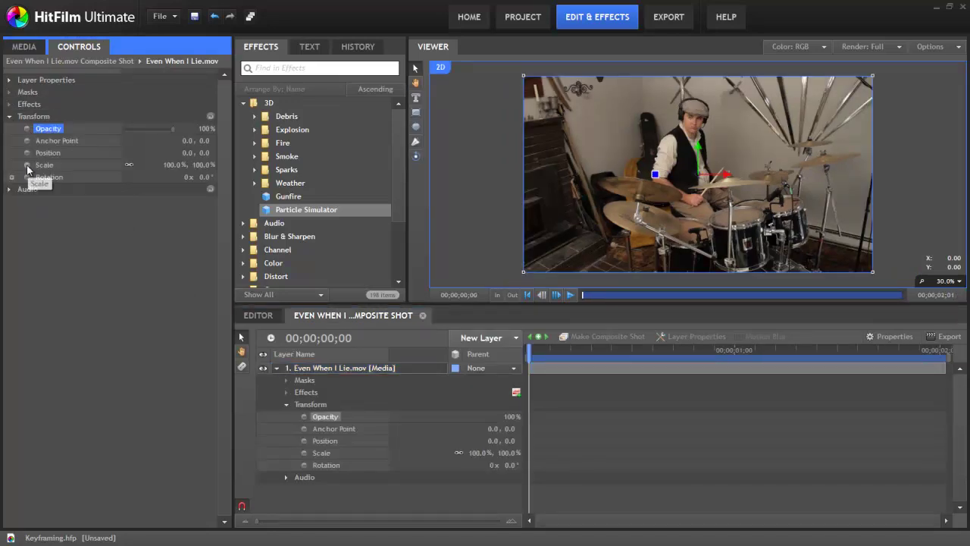
left_click(27, 166)
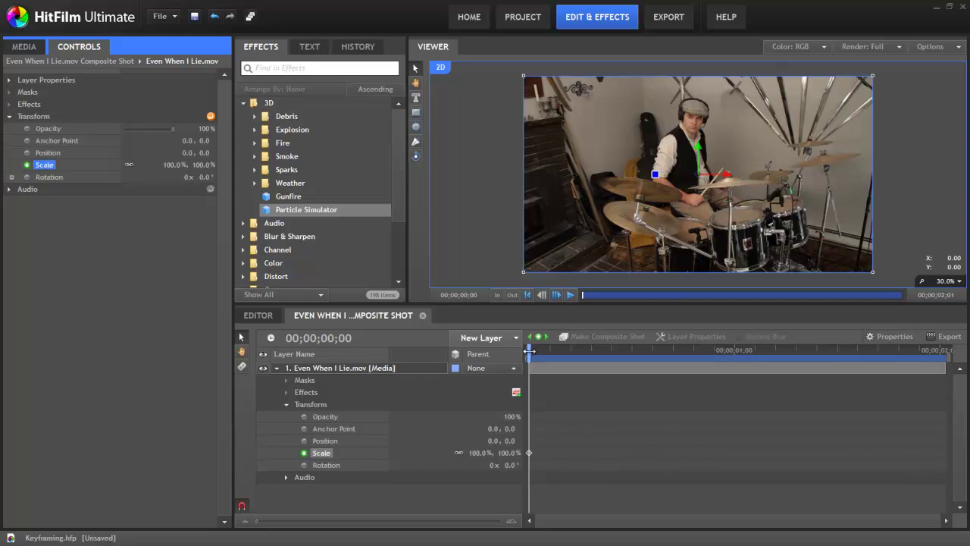
At frame 8, scale the drumming layer up to about 120% (119.8%, 120.7%)
left_click_drag(530, 350, 583, 350)
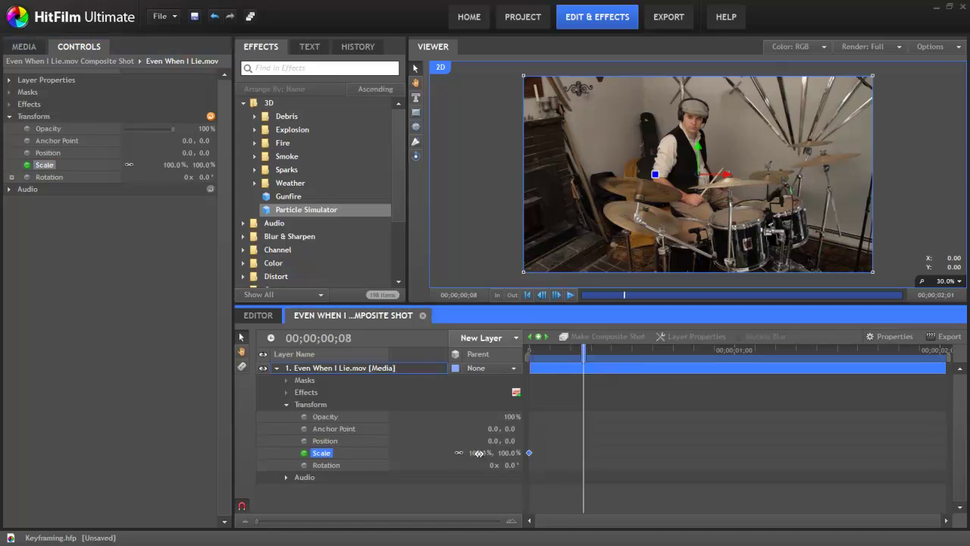
left_click_drag(477, 453, 501, 453)
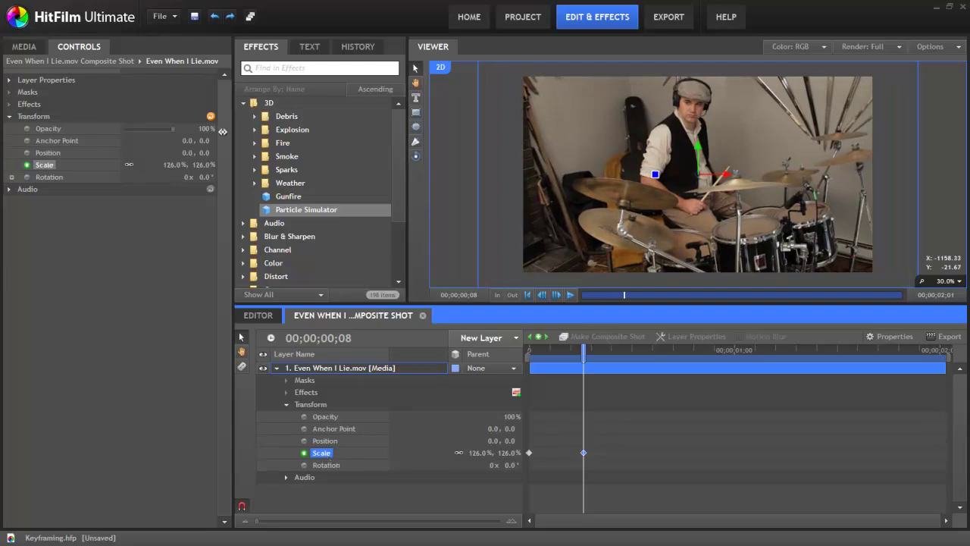
left_click_drag(168, 164, 152, 164)
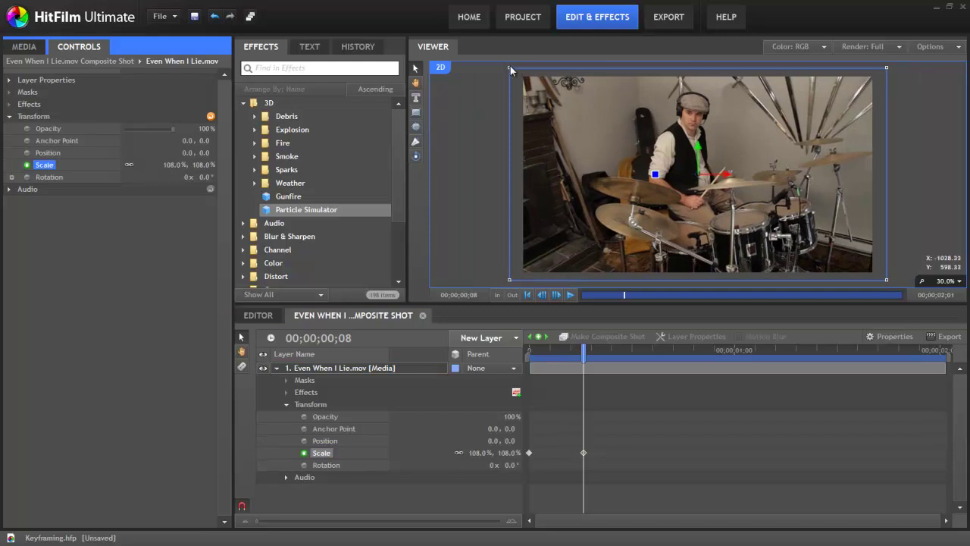
left_click_drag(510, 67, 488, 59)
Keyframe Opacity at frames 8 and 12, lowering it to 78% at 12 and 70% at 8
left_click(349, 417)
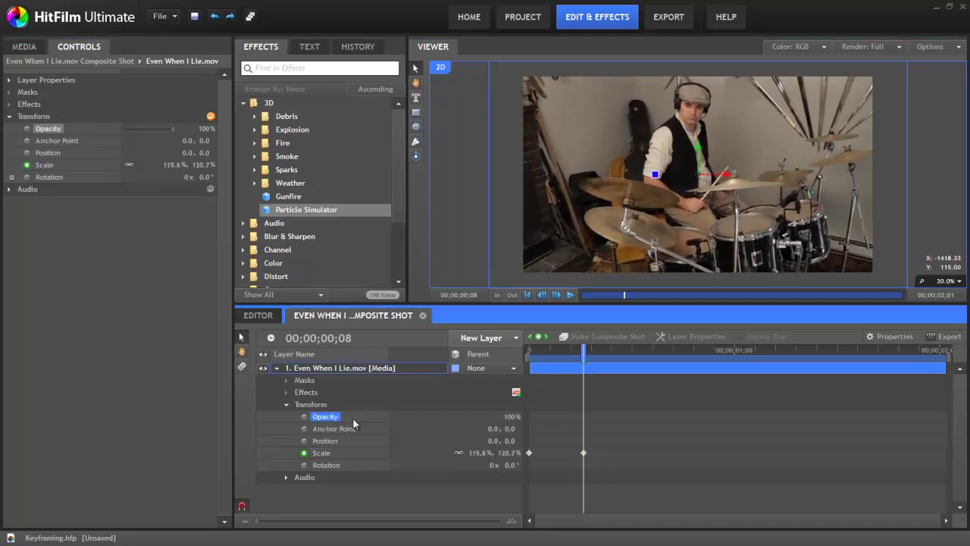
left_click(304, 417)
left_click_drag(584, 350, 611, 350)
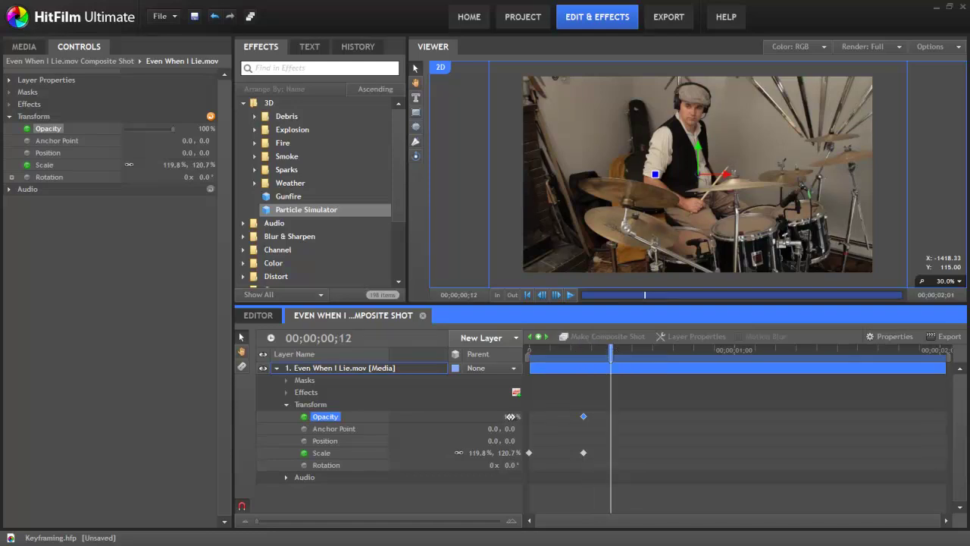
left_click_drag(512, 416, 498, 416)
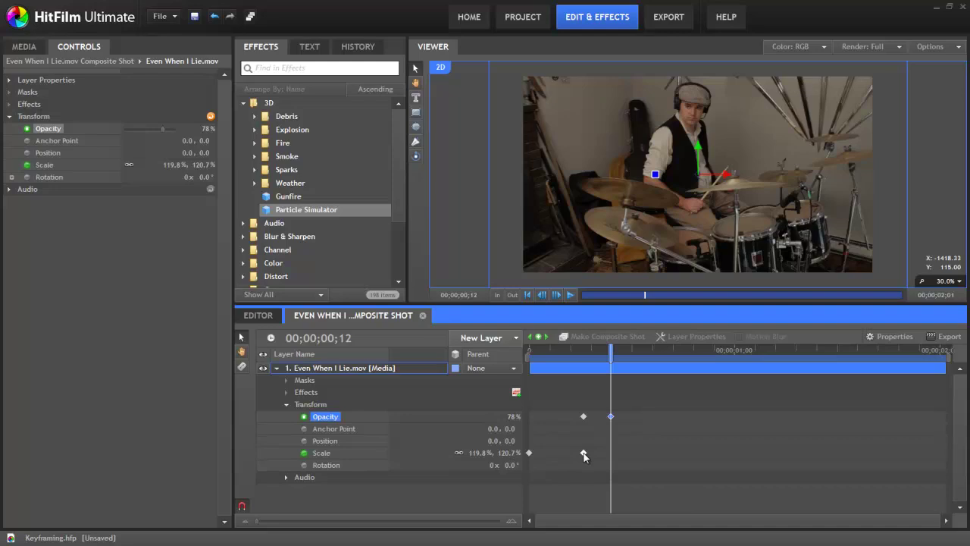
left_click_drag(611, 350, 584, 350)
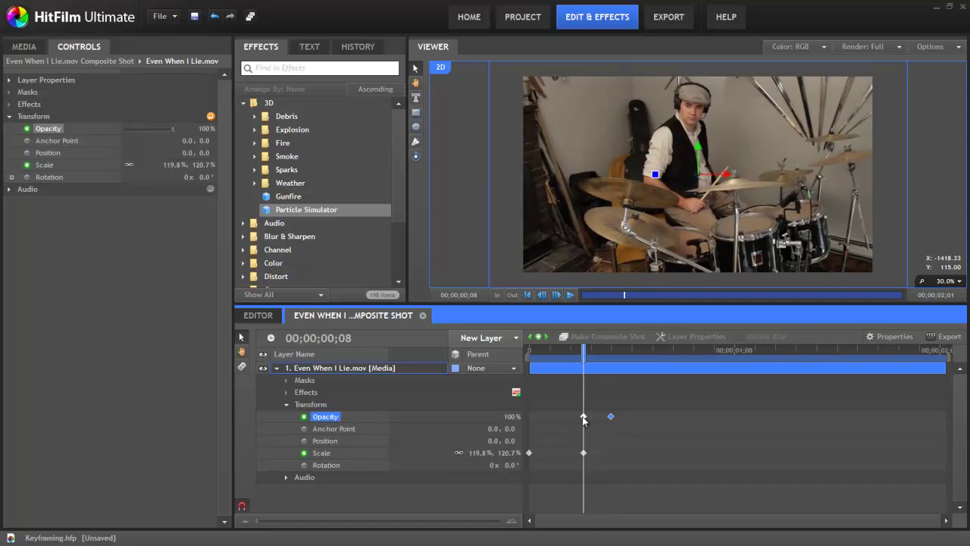
left_click_drag(522, 416, 493, 416)
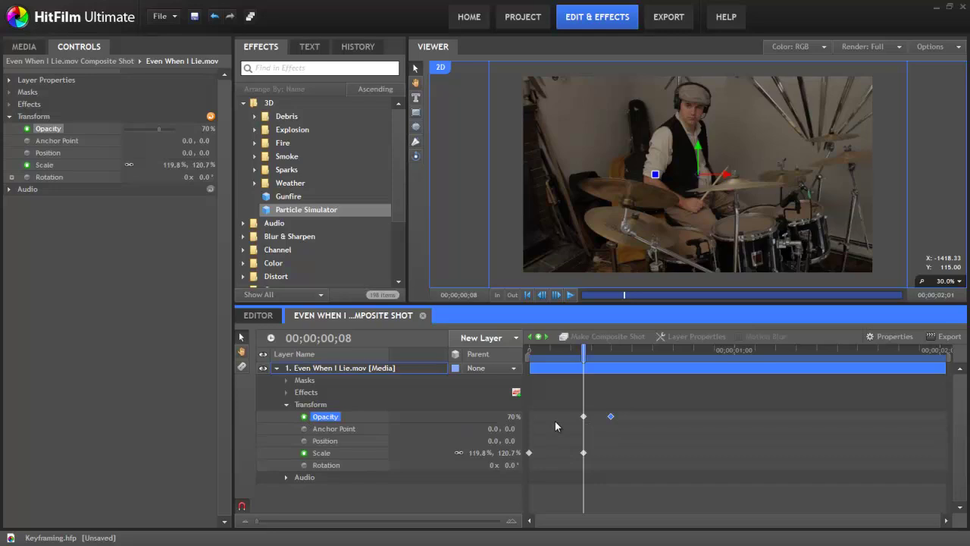
Turn off Opacity keyframing so Opacity returns to 100%, then select the Scale row
left_click(305, 417)
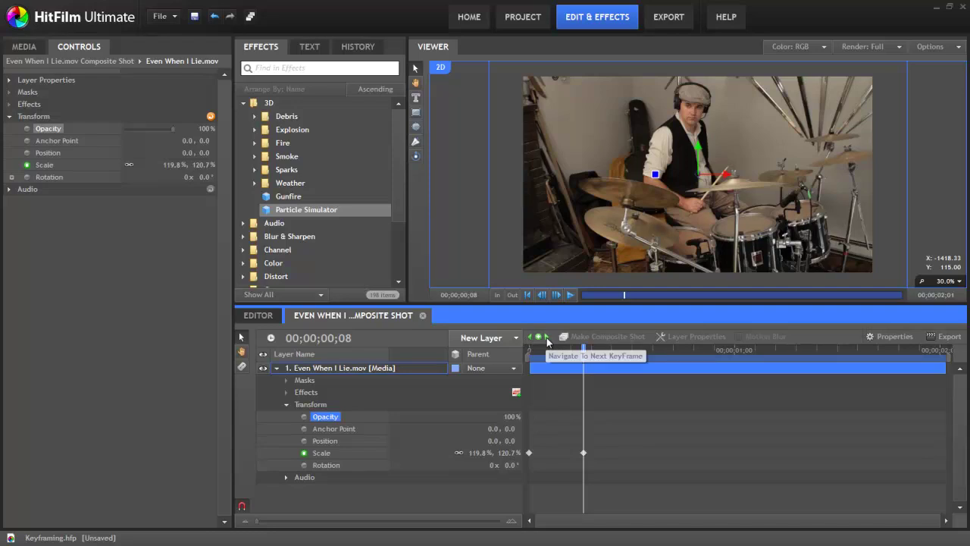
left_click(323, 452)
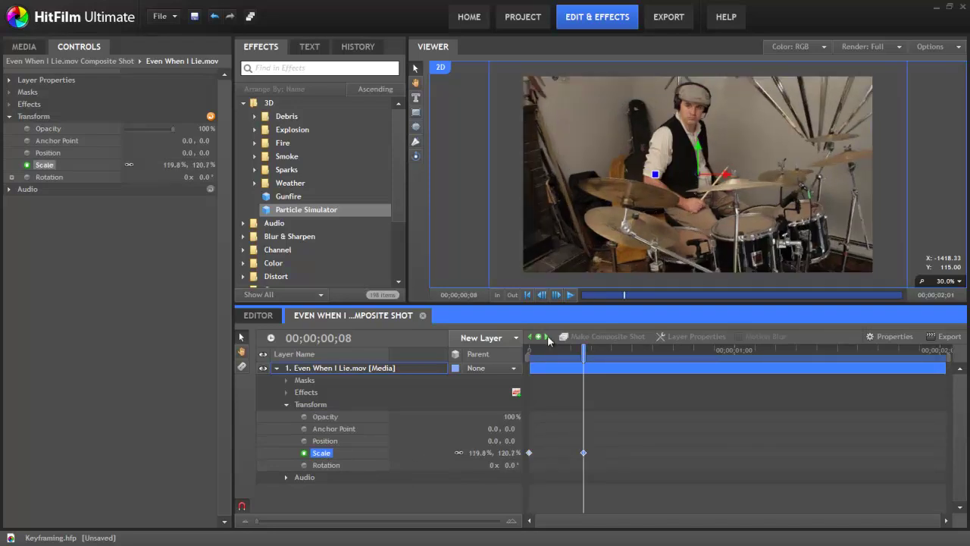
left_click(392, 490)
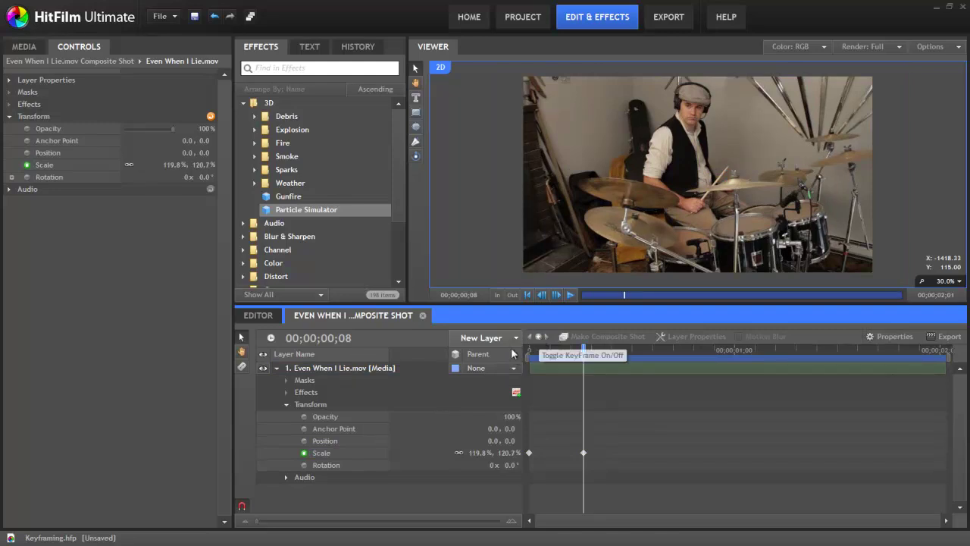
left_click(592, 357)
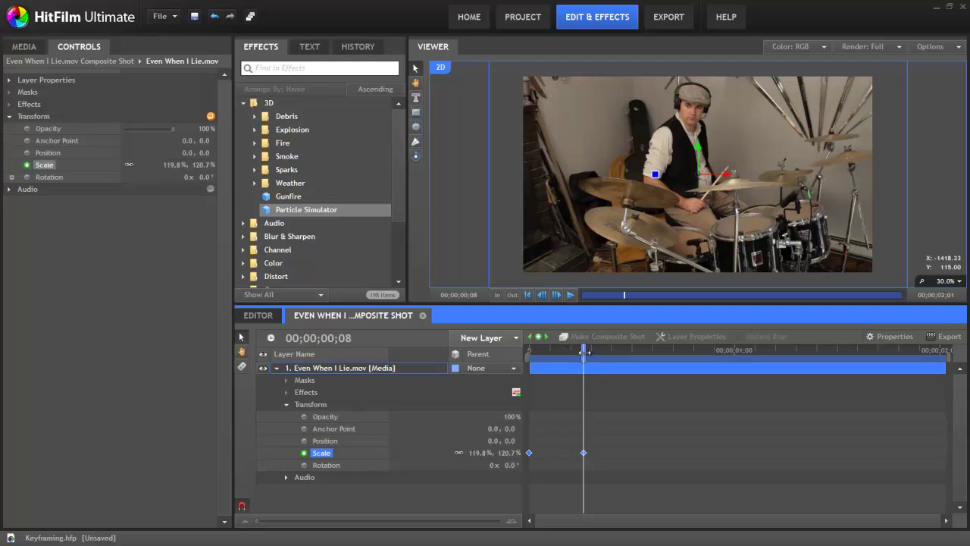
mouse_move(584, 352)
left_mouse_down()
mouse_move(742, 351)
mouse_move(570, 361)
left_mouse_up()
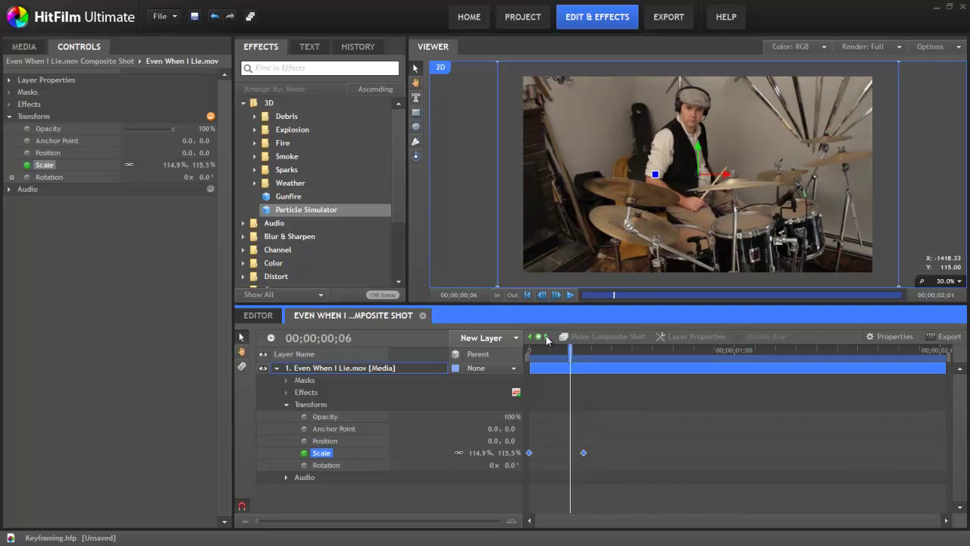
left_click(547, 340)
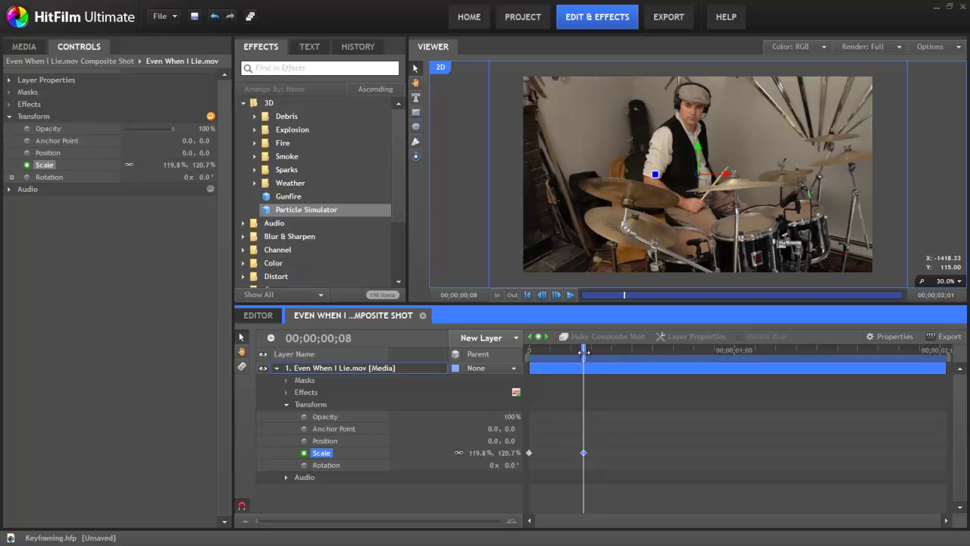
left_click_drag(584, 352, 667, 353)
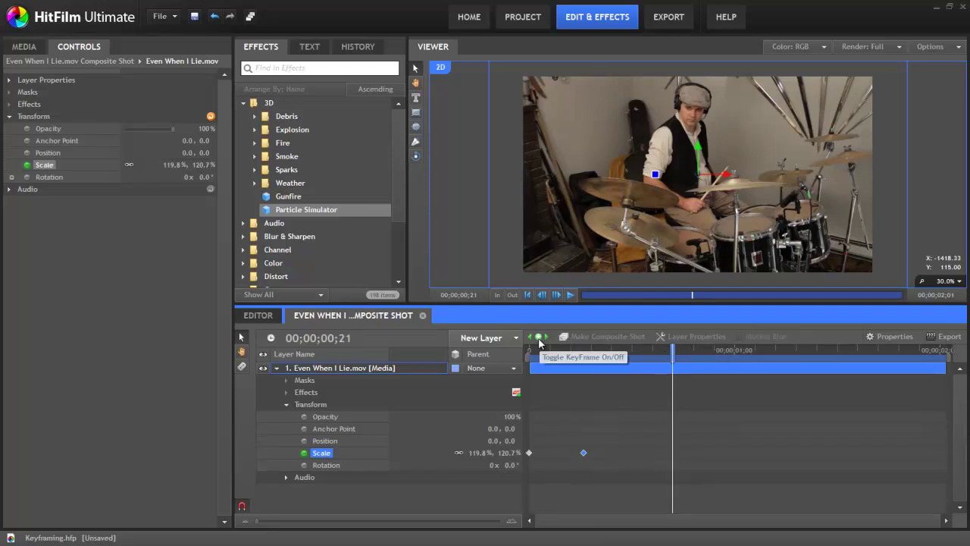
Add Opacity keyframes at 00;00;00;00 and 00;00;01;00, both at 100%
left_click(530, 335)
left_click(530, 336)
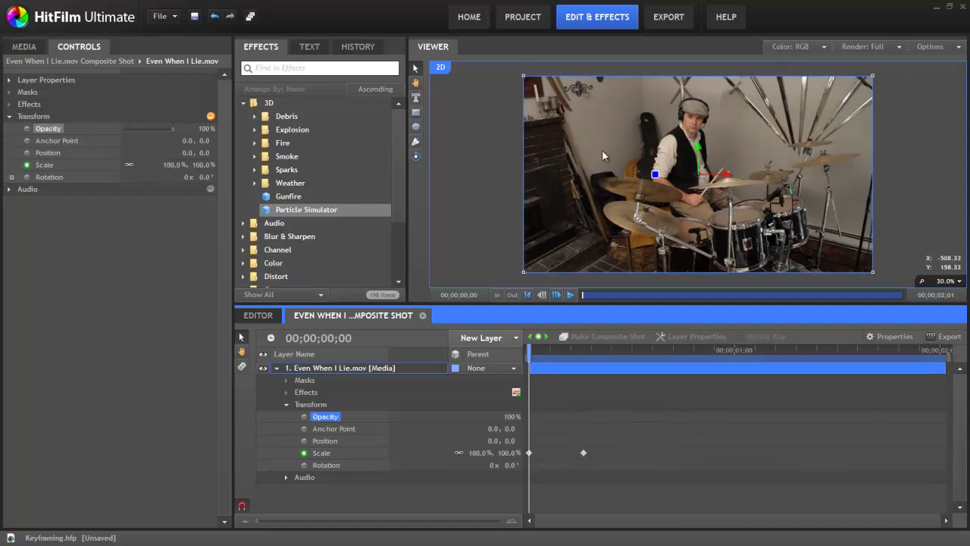
left_click(305, 417)
left_click_drag(536, 353, 734, 351)
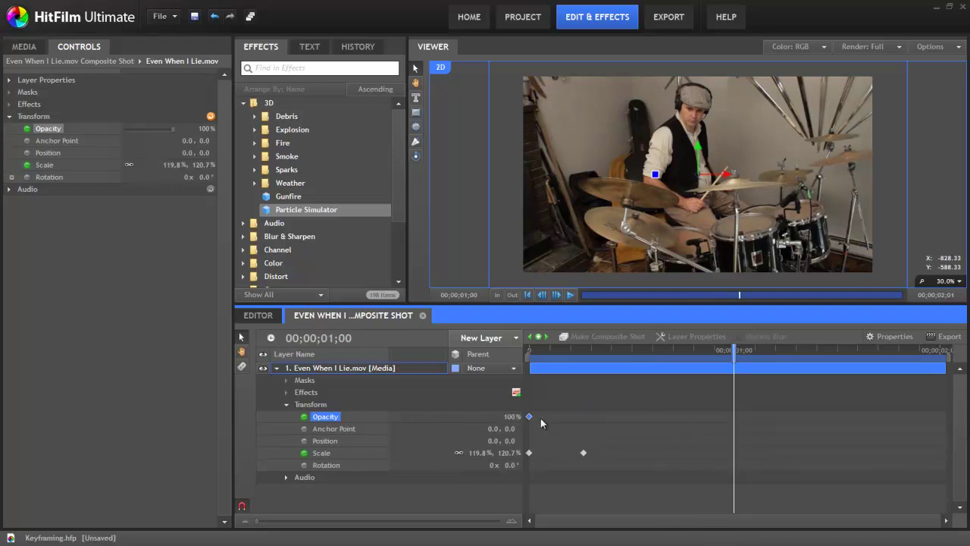
left_click_drag(510, 416, 539, 417)
left_click(540, 338)
Lower Opacity to 0% at 00;00;02;00 and preview the fade
left_click_drag(733, 350, 937, 354)
left_click_drag(520, 417, 389, 422)
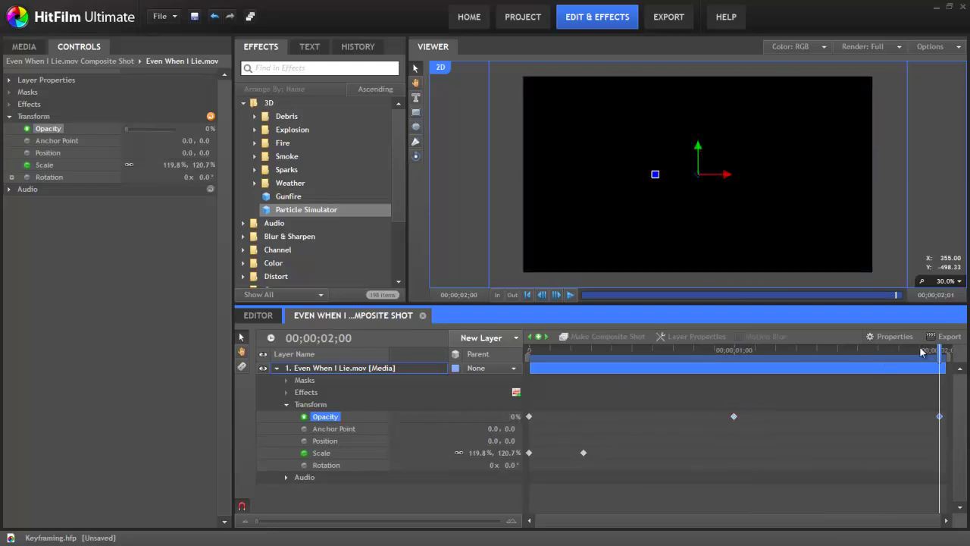
left_click_drag(923, 353, 529, 354)
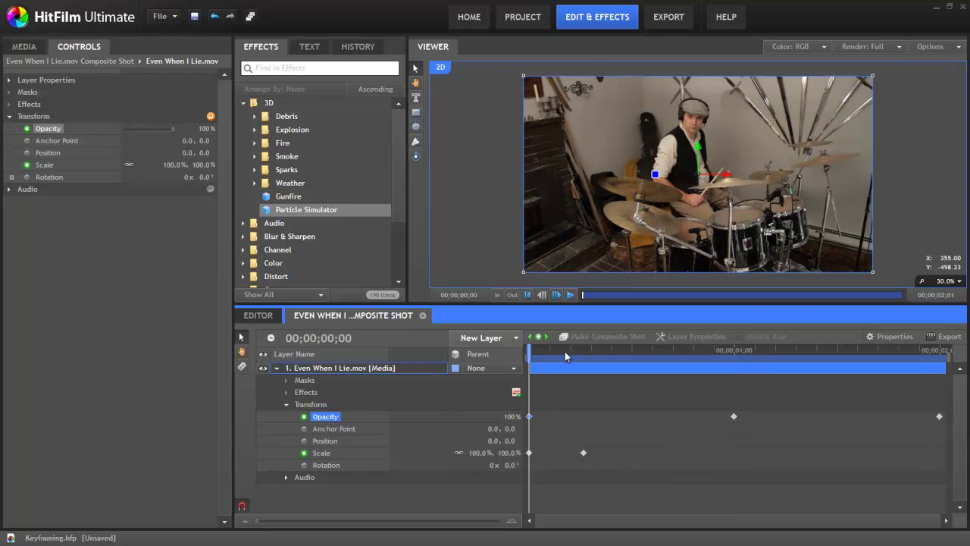
left_click(546, 338)
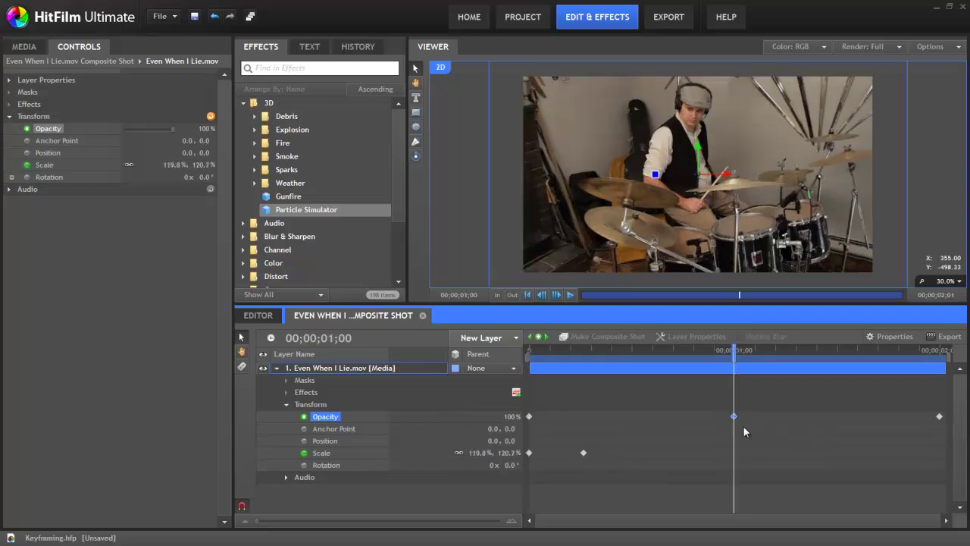
Slide the middle Opacity keyframe to about 01;22, just before the final 0% keyframe
left_click(530, 337)
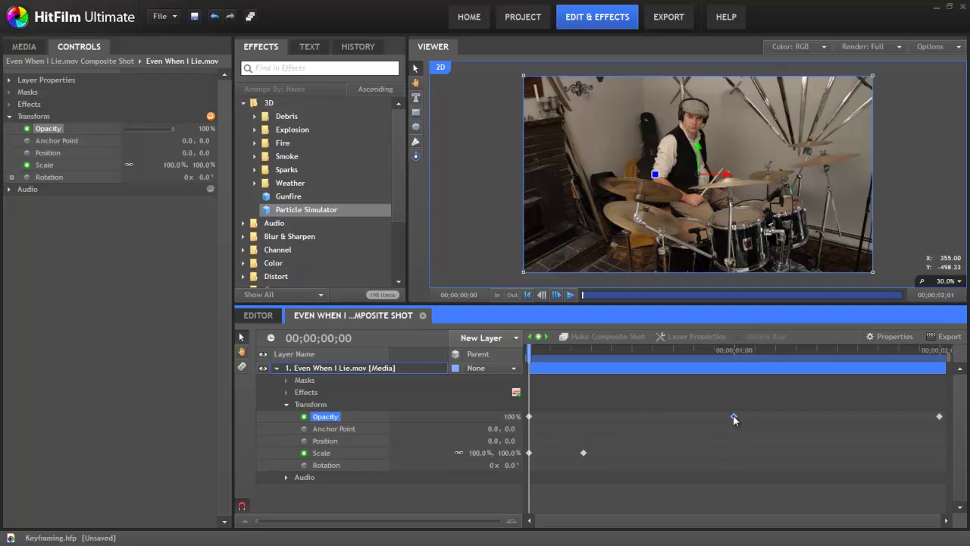
left_click_drag(730, 349, 633, 367)
left_click_drag(733, 415, 633, 416)
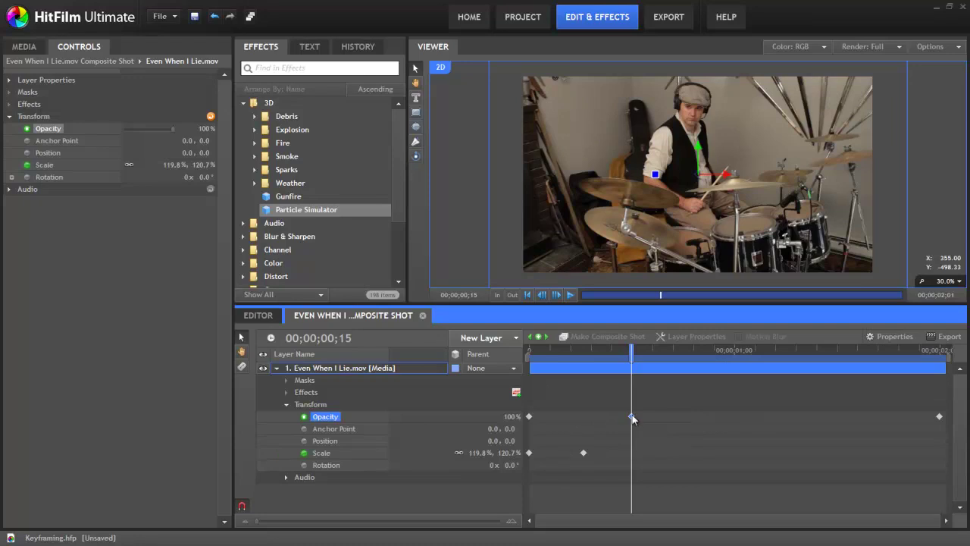
key("space")
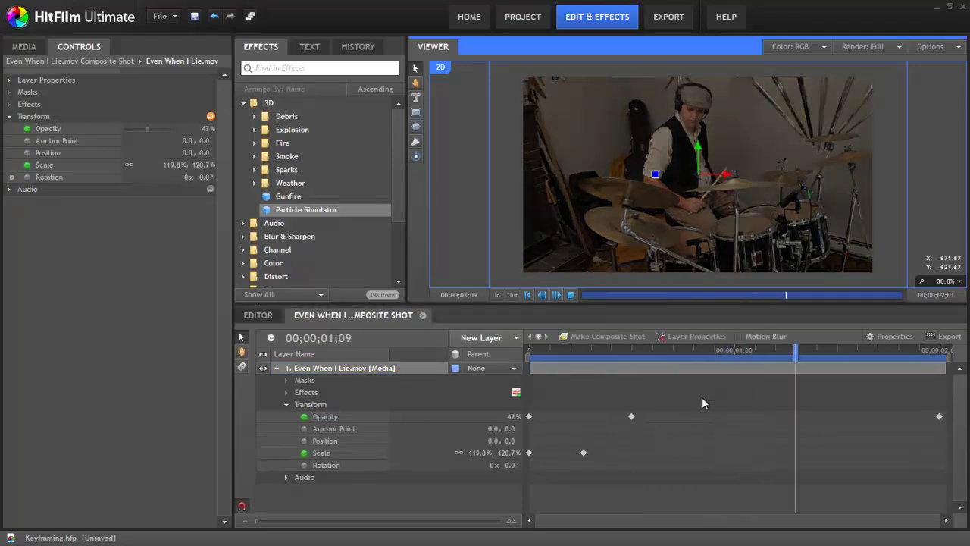
left_click_drag(632, 417, 580, 424)
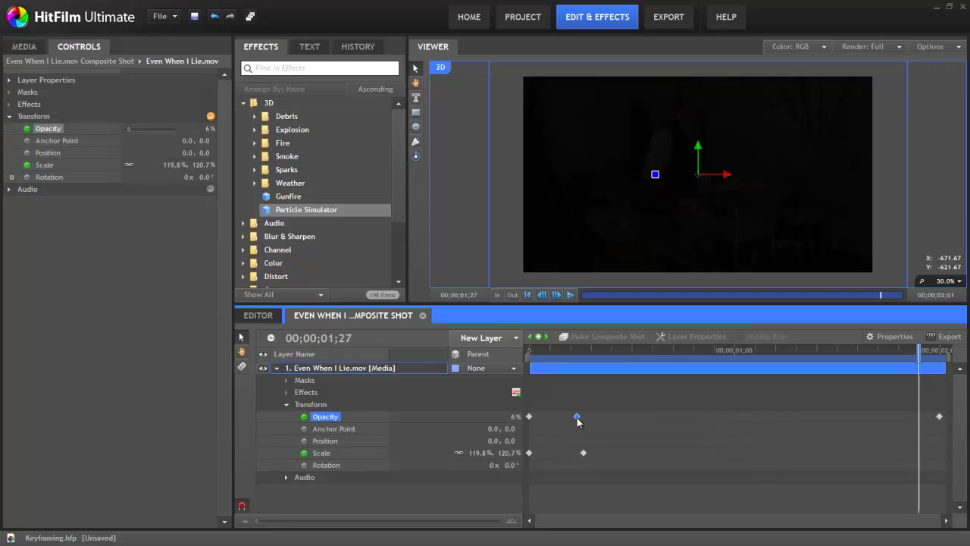
left_click_drag(578, 422, 884, 422)
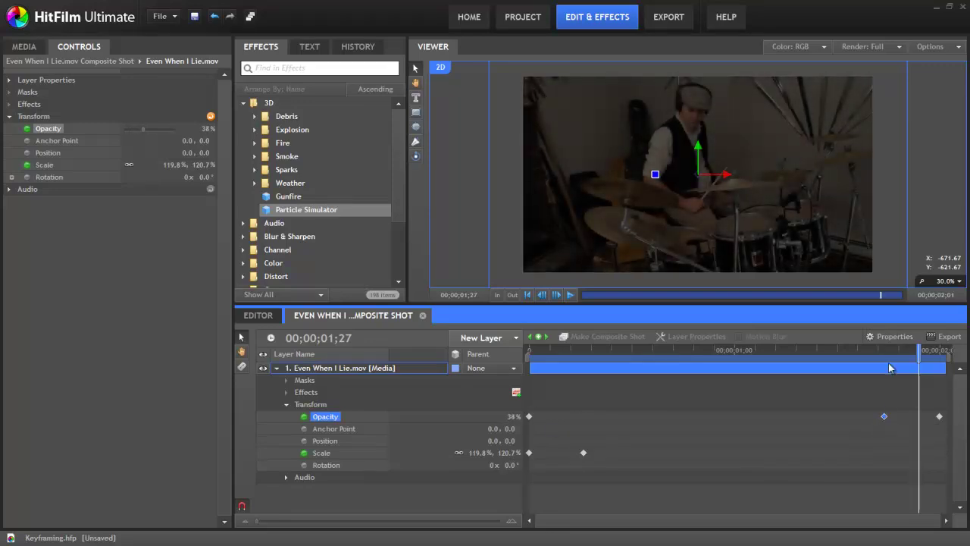
left_click(912, 351)
left_click_drag(893, 358, 923, 378)
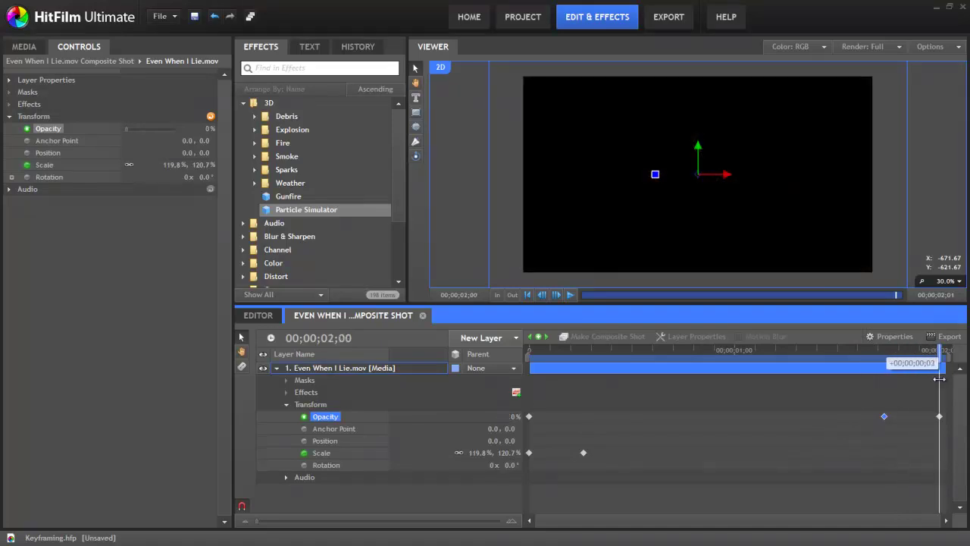
left_click_drag(939, 378, 878, 383)
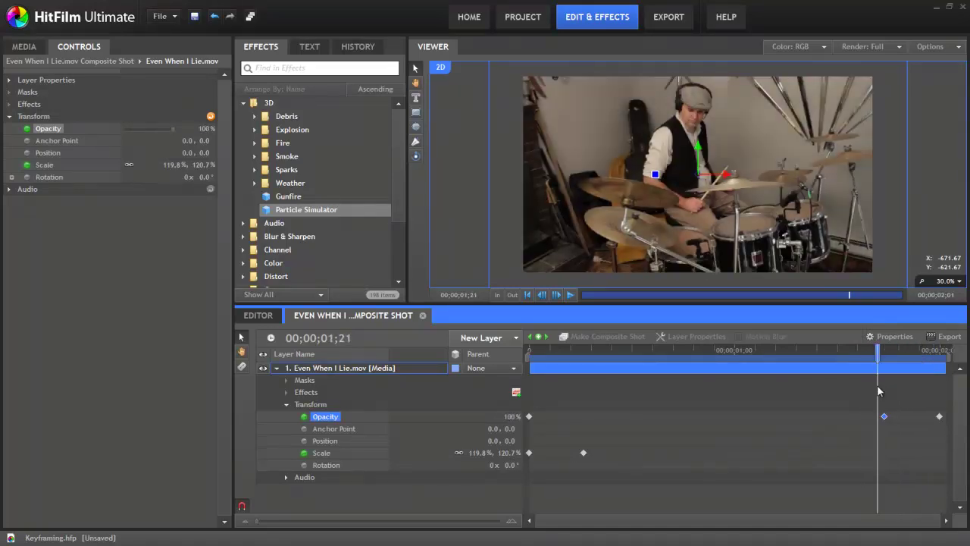
Select the two fade-out Opacity keyframes and both Scale keyframes, then shift them six frames later
left_click_drag(862, 407, 794, 427)
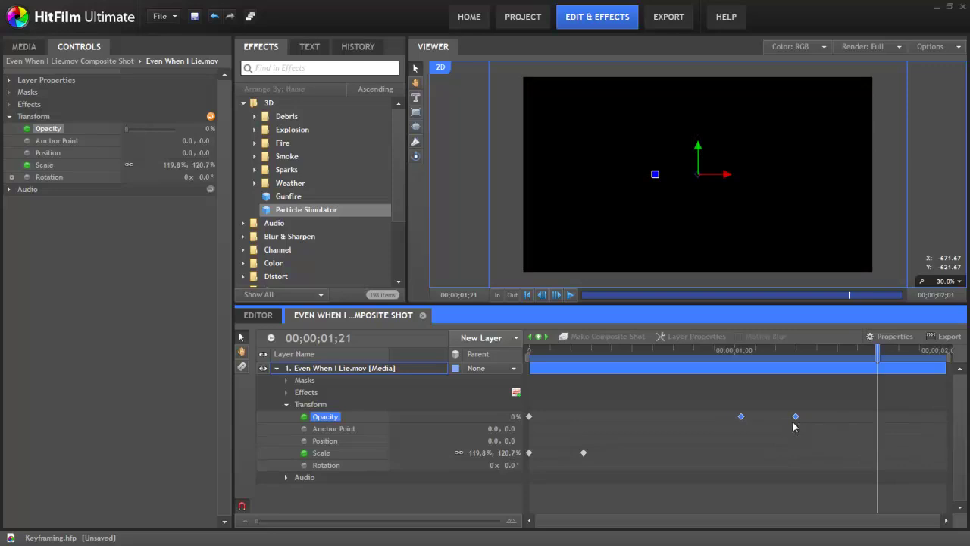
left_click(584, 454)
left_click(529, 452, "shift")
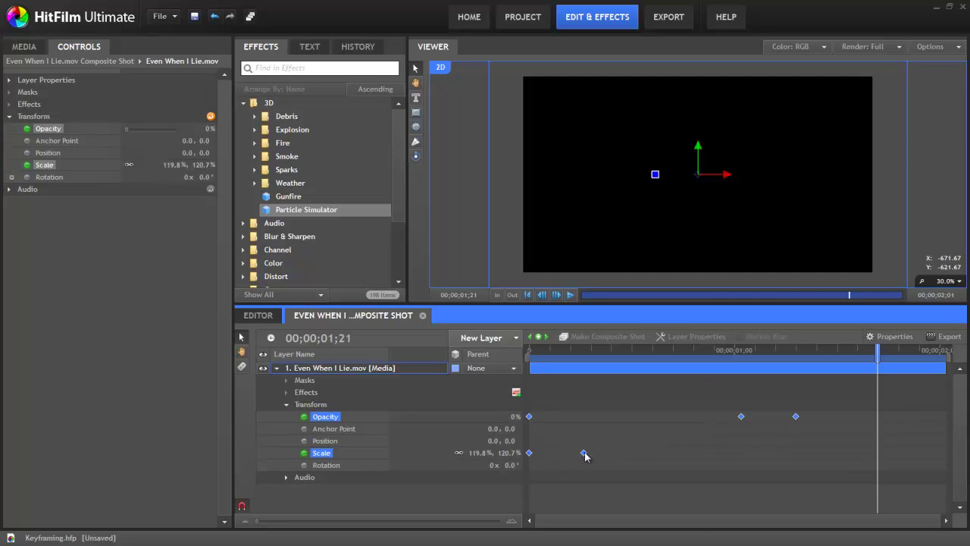
left_click_drag(586, 455, 617, 457)
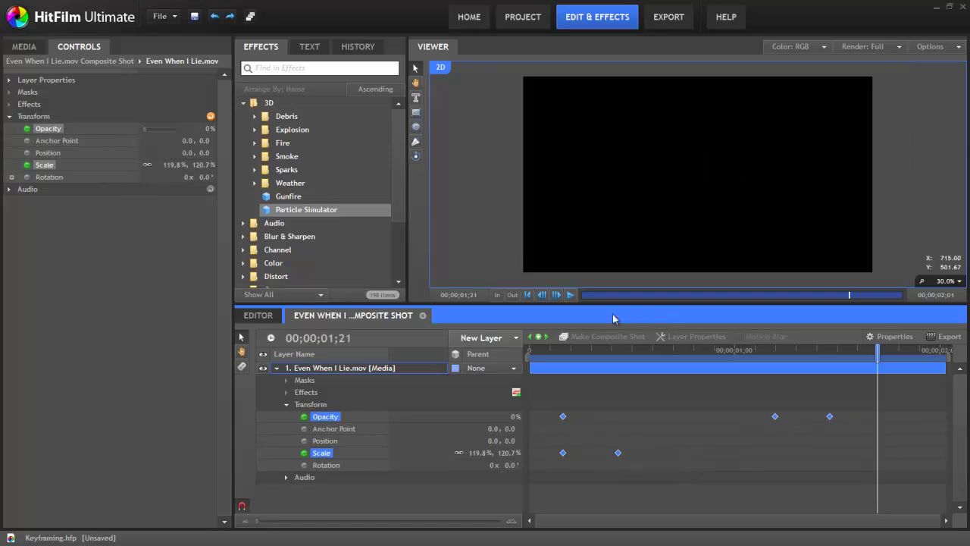
left_click(33, 46)
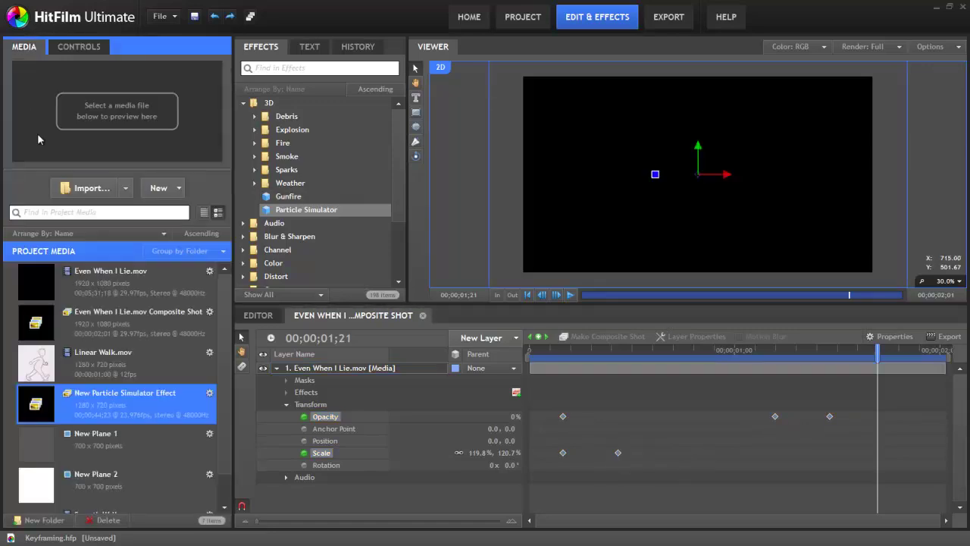
Open New Particle Simulator Effect and reveal Emitters > Emitter > Shape Position in timeline and controls
double_click(56, 405)
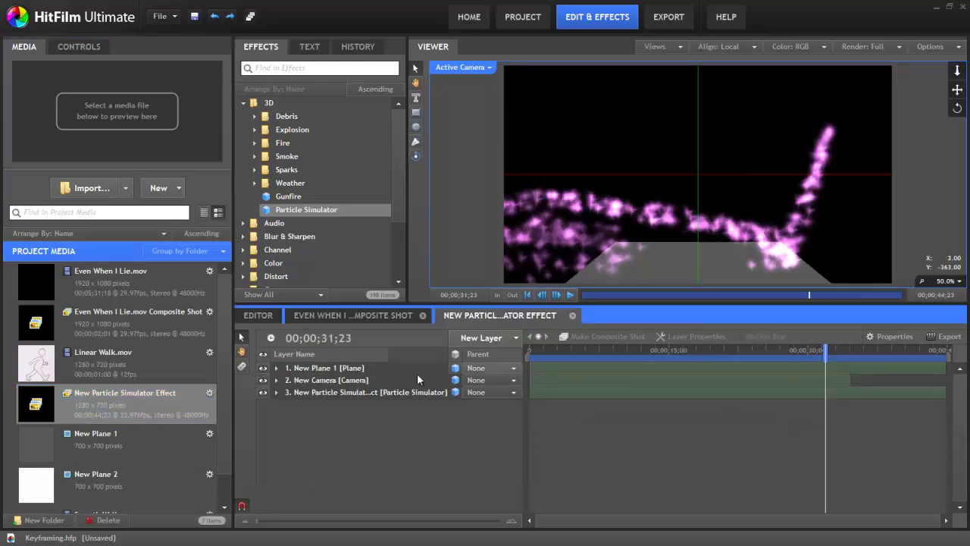
left_click(277, 392)
left_click(286, 441)
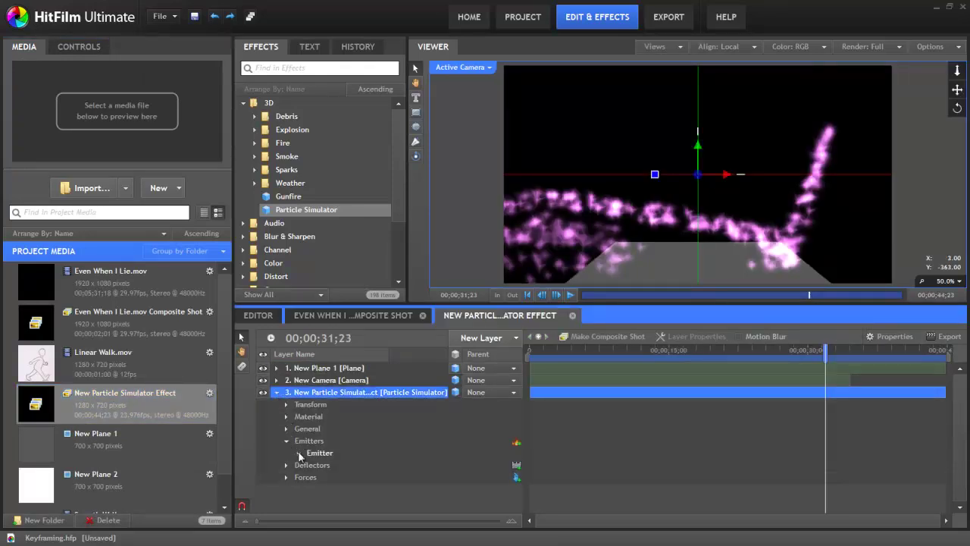
left_click(298, 452)
left_click(311, 465)
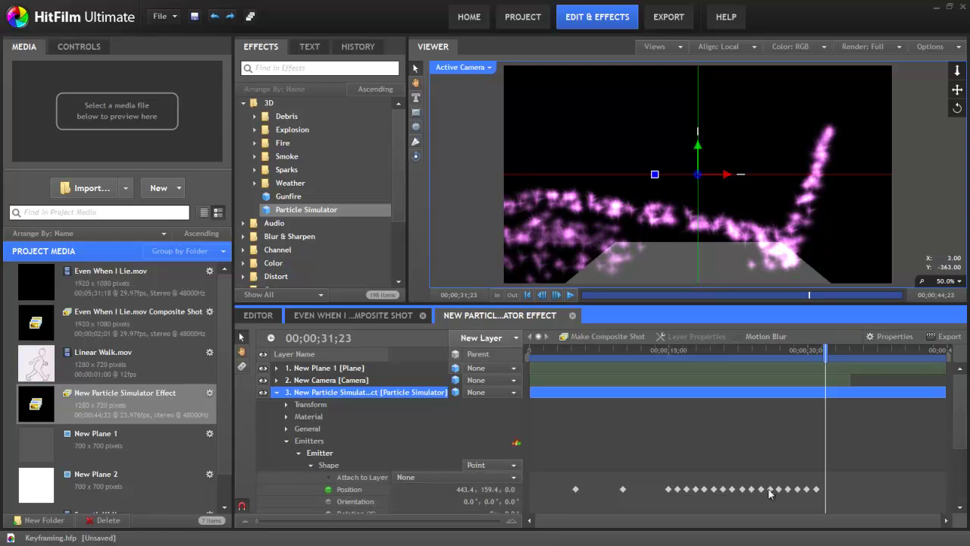
left_click(370, 493)
left_click(89, 46)
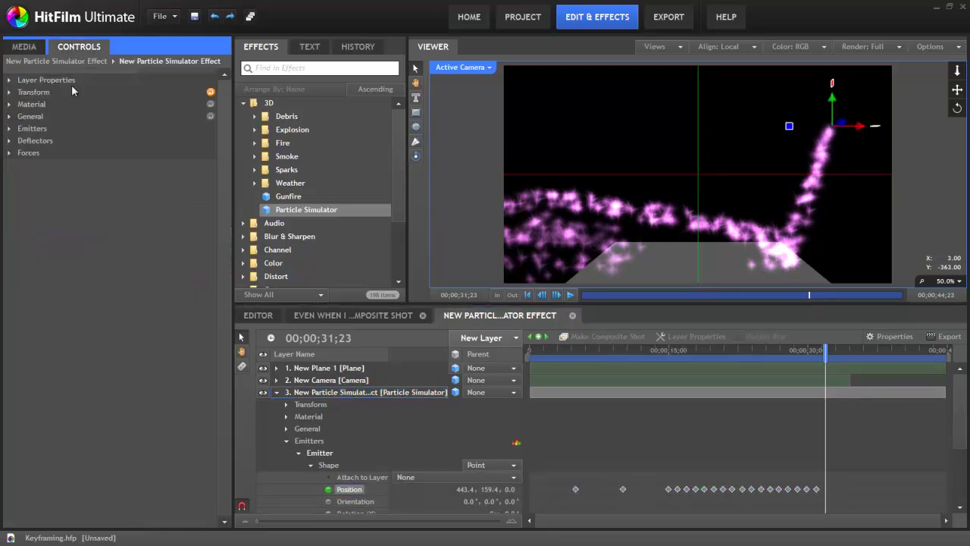
left_click(9, 128)
left_click(21, 141)
left_click(33, 152)
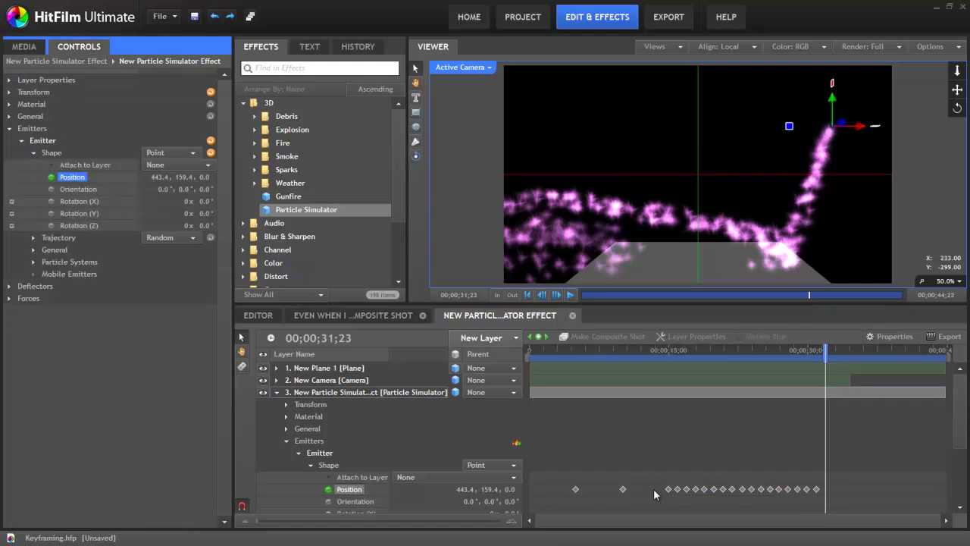
Stretch the emitter's Position keyframes over a longer span and preview the new particle path
left_click_drag(655, 490, 834, 503)
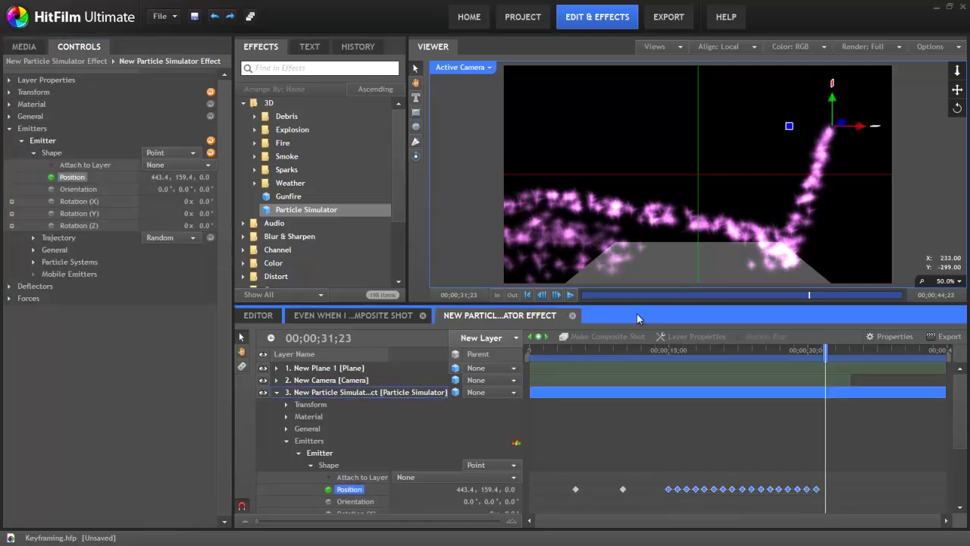
left_click_drag(664, 350, 760, 352)
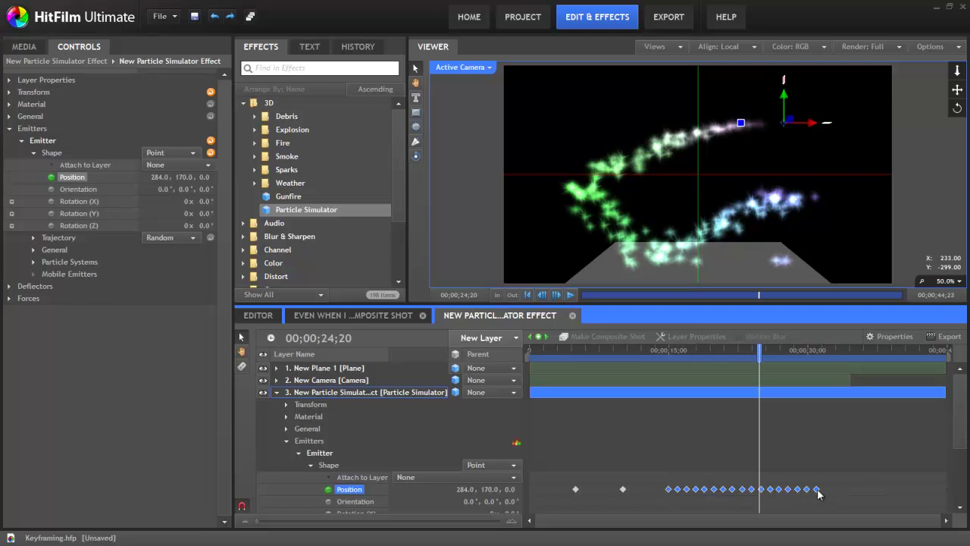
left_click_drag(819, 493, 911, 493)
left_click(664, 350)
left_click_drag(664, 350, 762, 351)
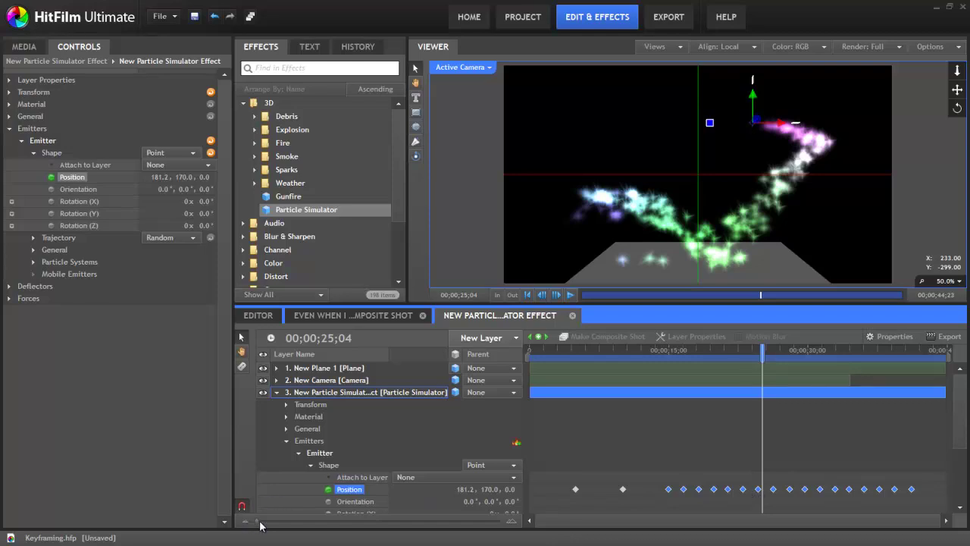
Zoom the timeline, park the playhead at 00;00;23;01, and snap the Position keyframe onto it (-408.1, 170.0, 0.0)
left_click_drag(262, 523, 411, 523)
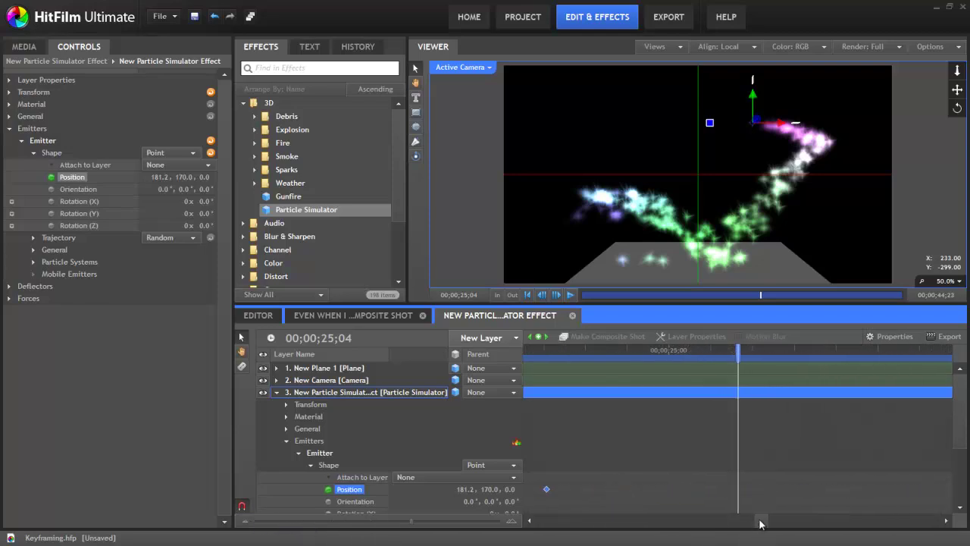
left_click_drag(761, 521, 759, 523)
left_click(646, 349)
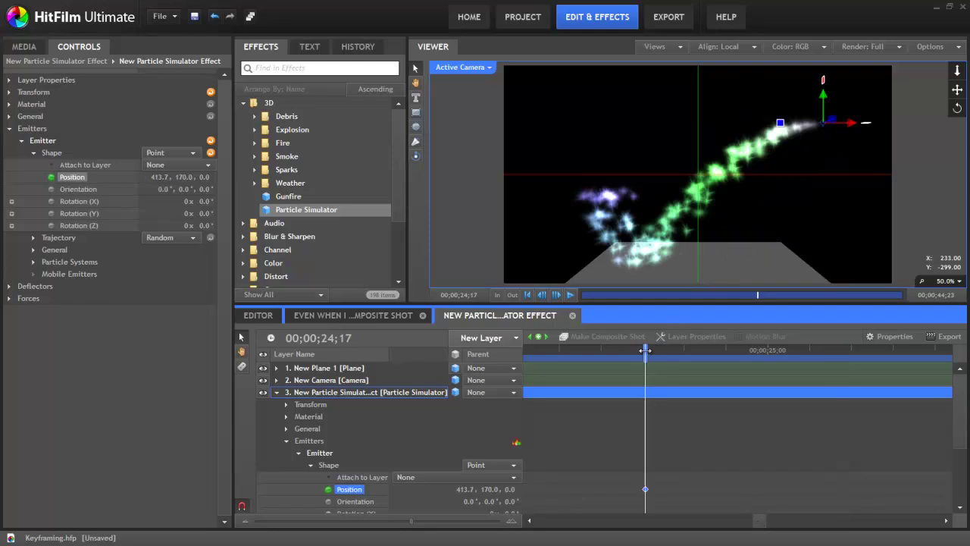
left_click_drag(755, 523, 743, 522)
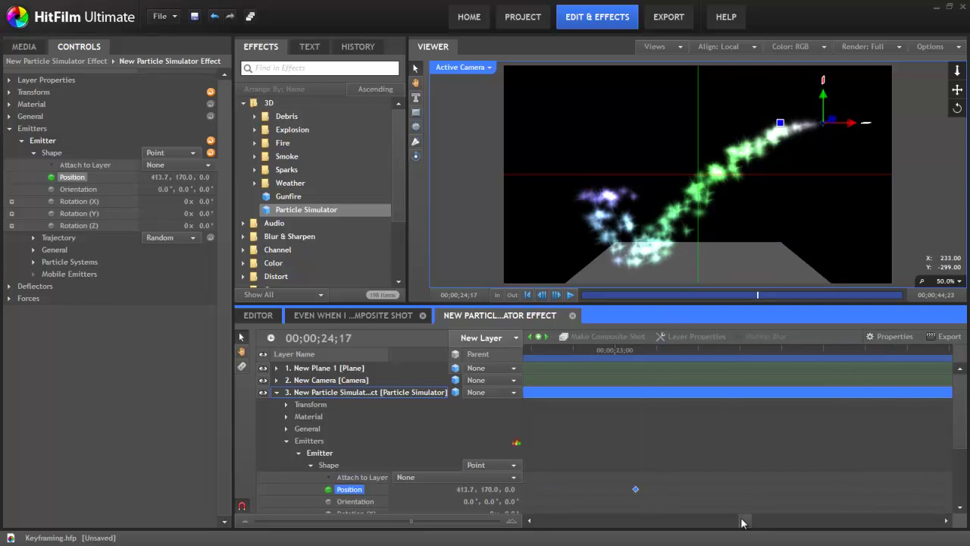
left_click(631, 350)
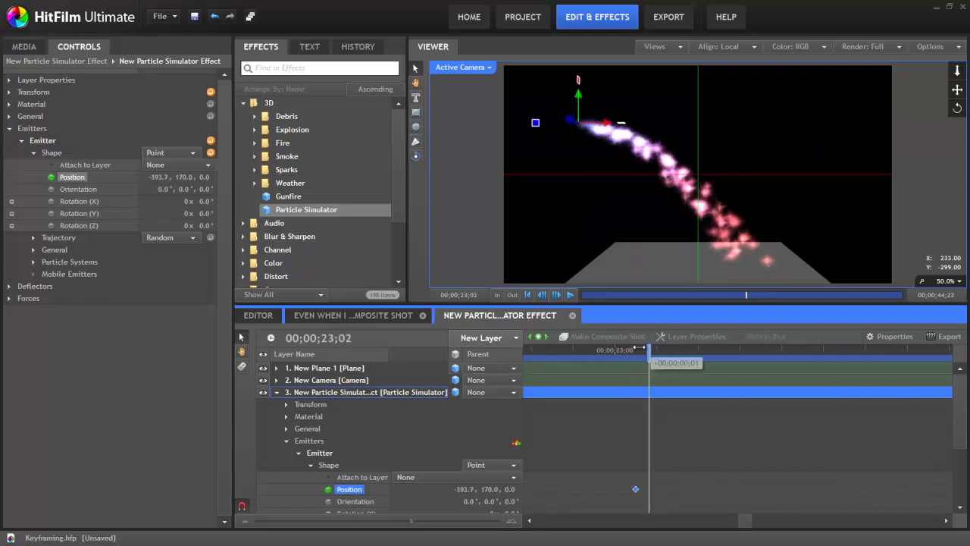
left_click_drag(630, 349, 633, 349)
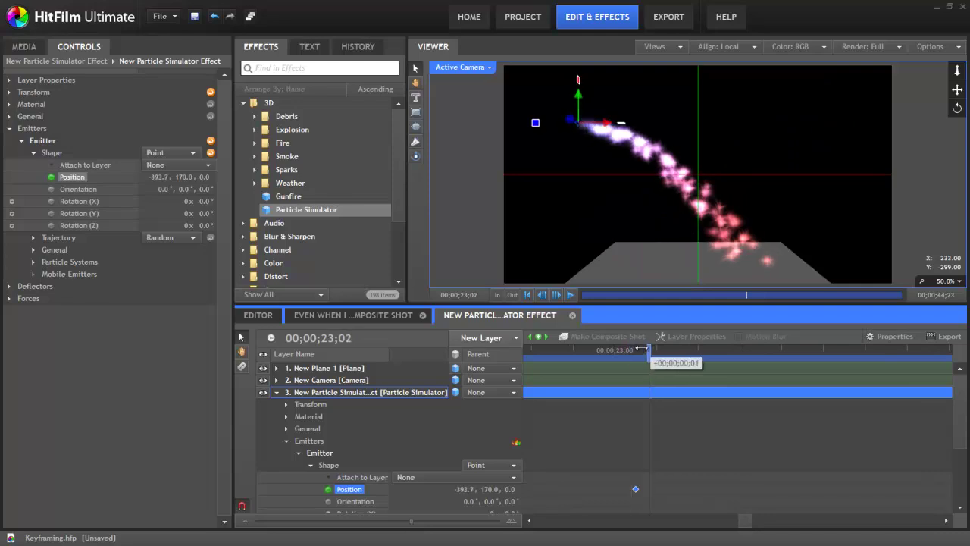
left_click(632, 350)
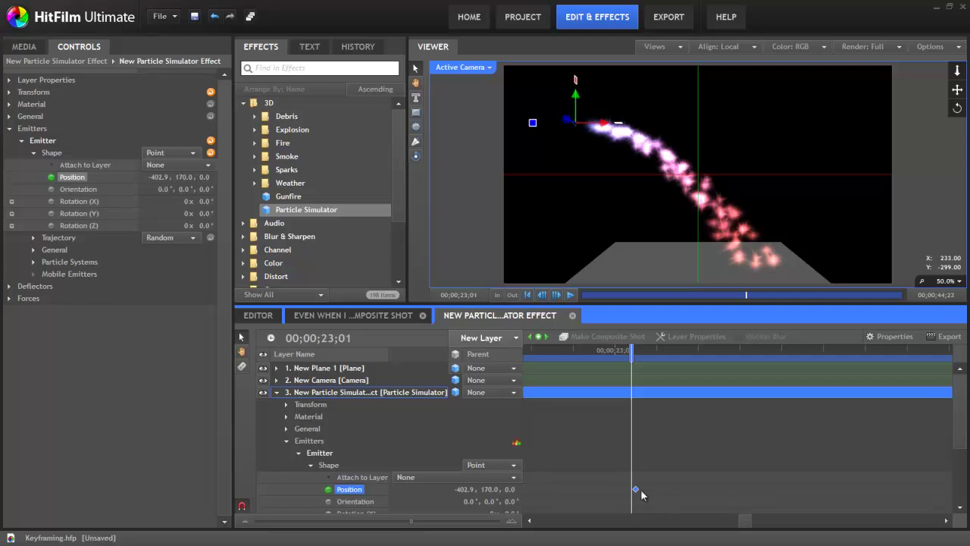
mouse_move(636, 489)
left_mouse_down()
mouse_move(649, 494)
mouse_move(632, 491)
left_mouse_up()
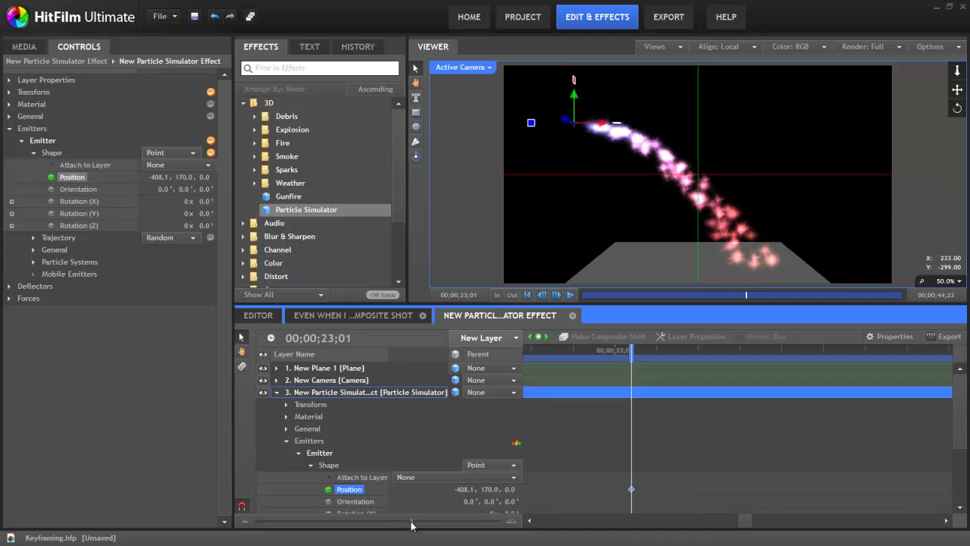
Drag the last emitter Position keyframes left to compress the run, then scrub to preview the faster motion
left_click_drag(411, 524, 257, 521)
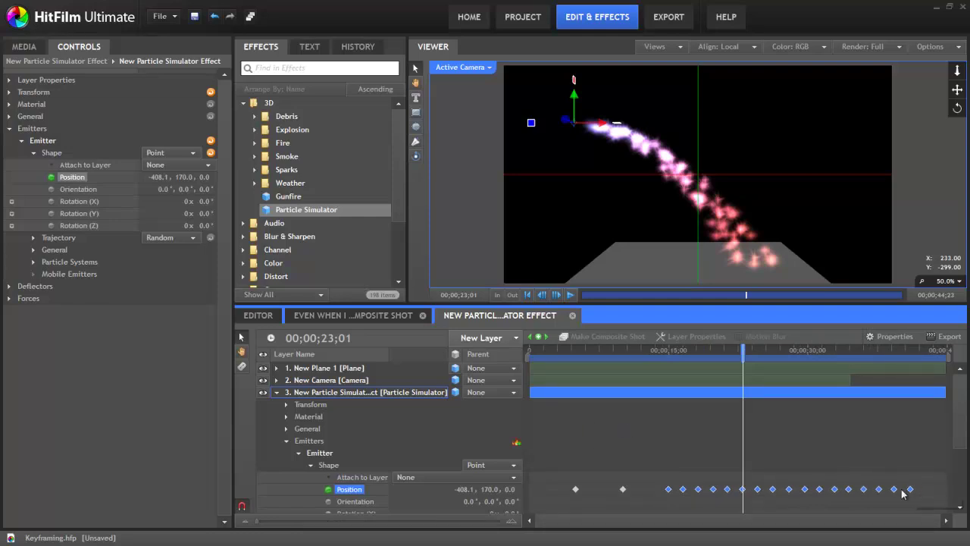
left_click_drag(914, 491, 792, 489)
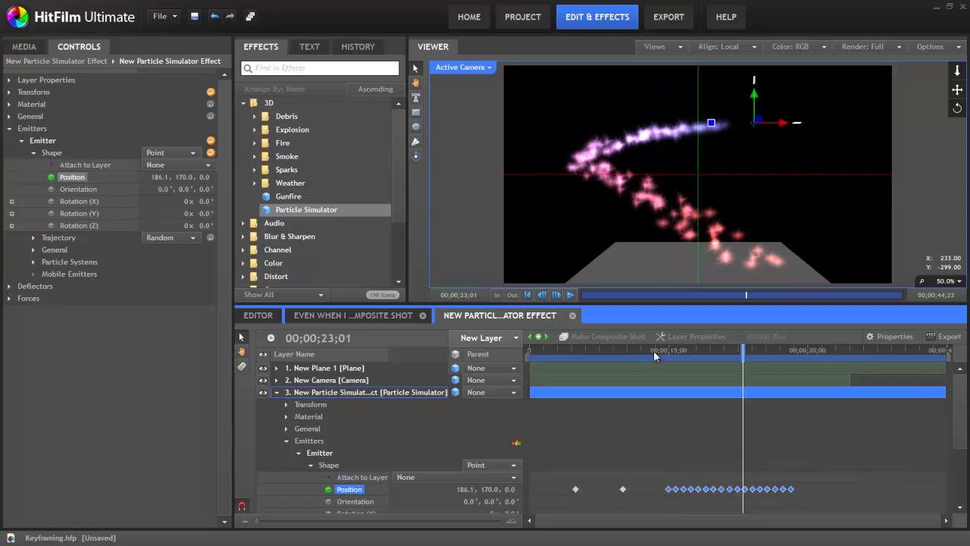
left_click_drag(654, 350, 783, 376)
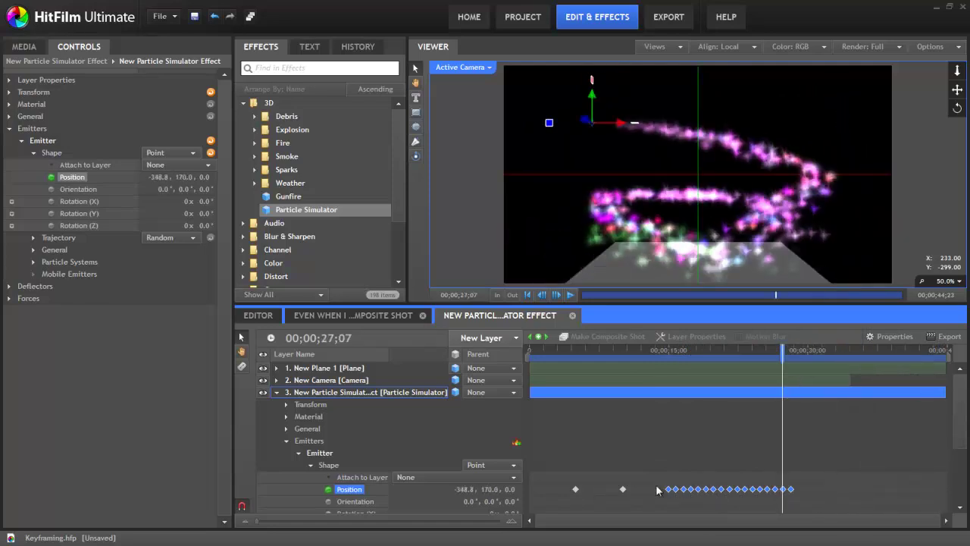
Copy the Position keyframe run, paste it on the Position row at about 28;22, and scrub to preview
right_click(722, 492)
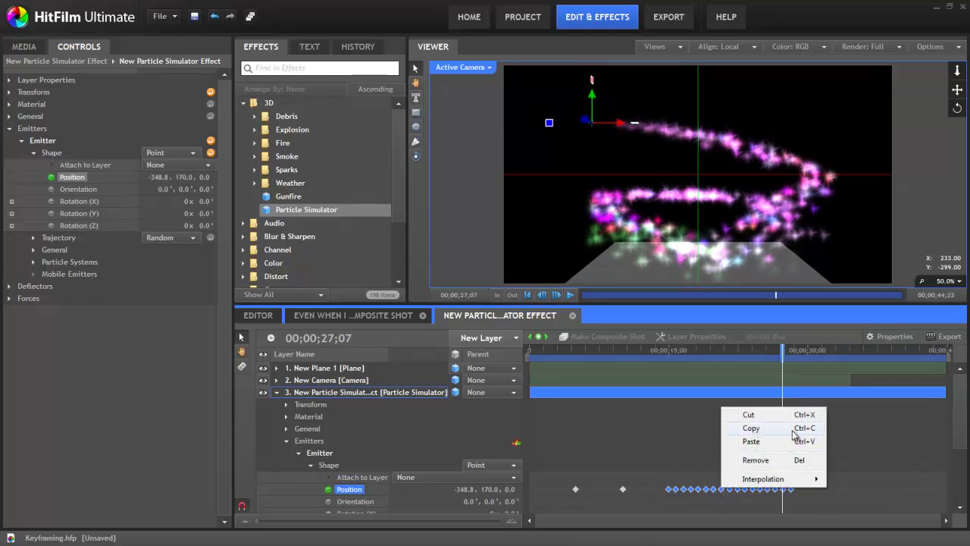
left_click(752, 430)
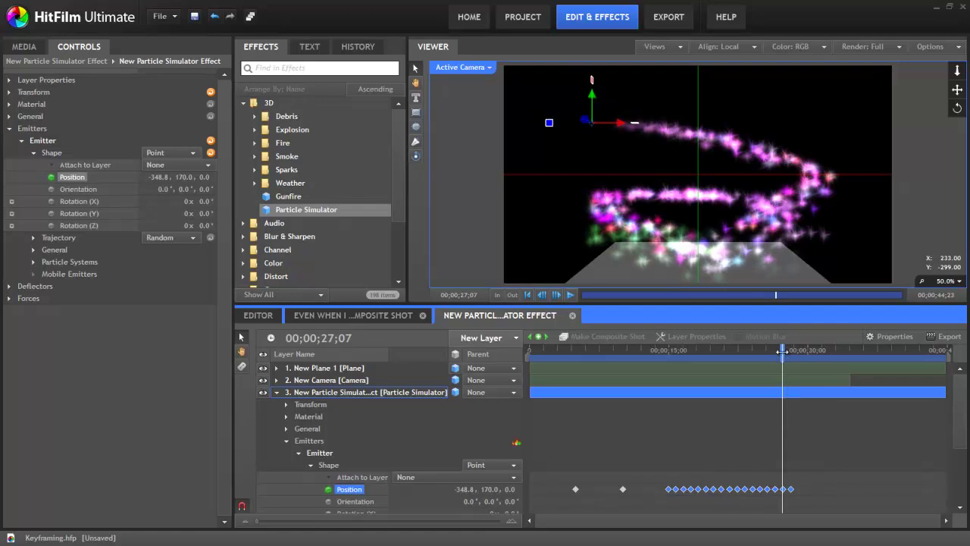
left_click_drag(783, 350, 798, 350)
scroll(834, 467, "down", 3)
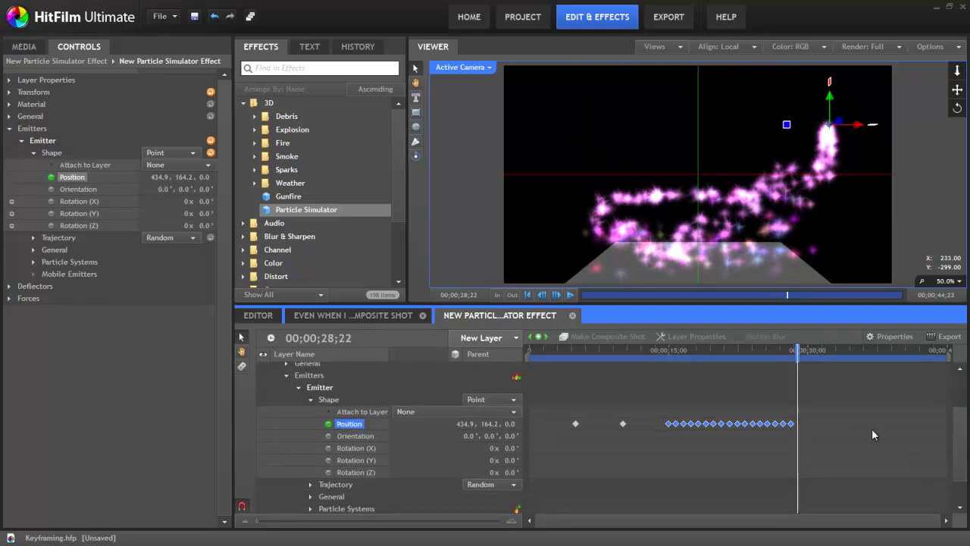
right_click(799, 424)
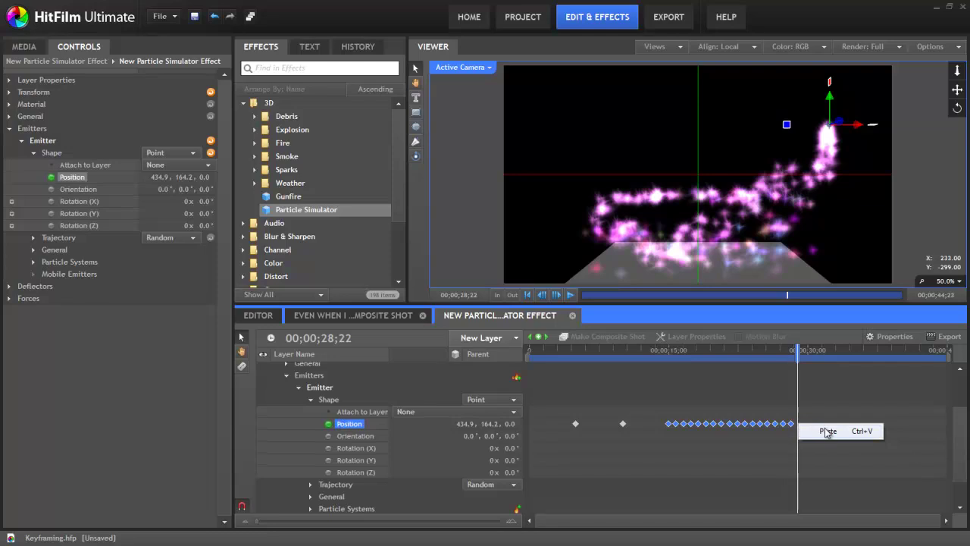
left_click(827, 431)
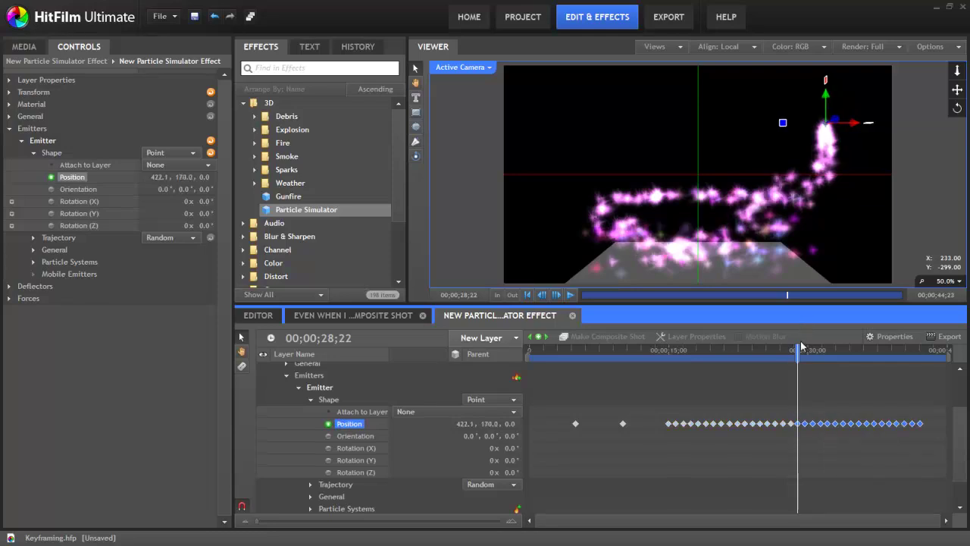
left_click_drag(794, 351, 717, 370)
Select the New Camera layer and scrub from 20;10 to 26;06 to review the repeated motion
scroll(805, 427, "up", 2)
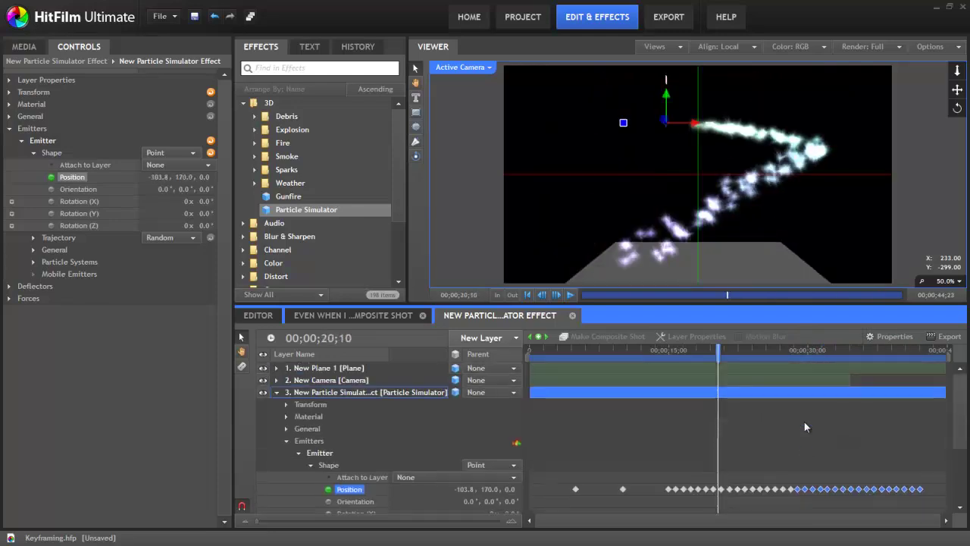
left_click(849, 380)
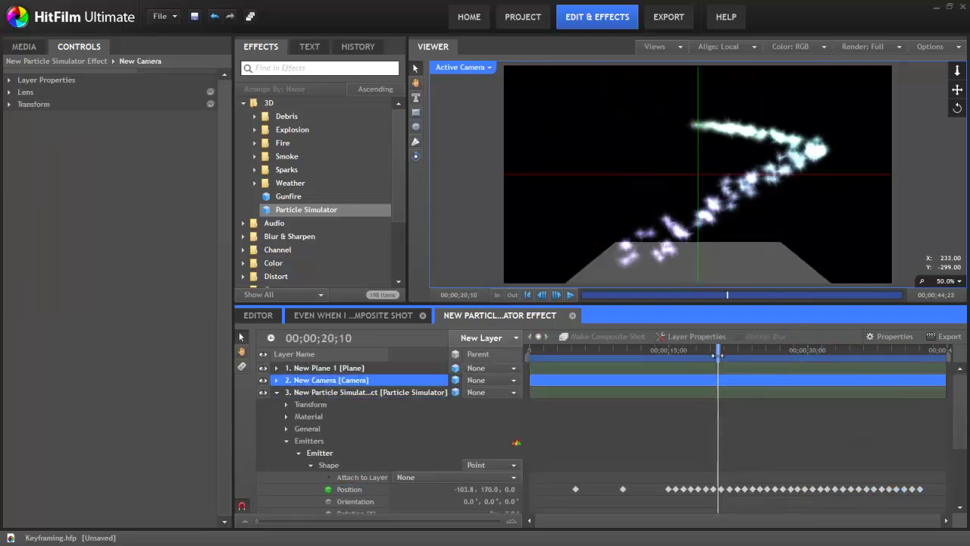
left_click_drag(719, 351, 779, 357)
scroll(814, 421, "down", 2)
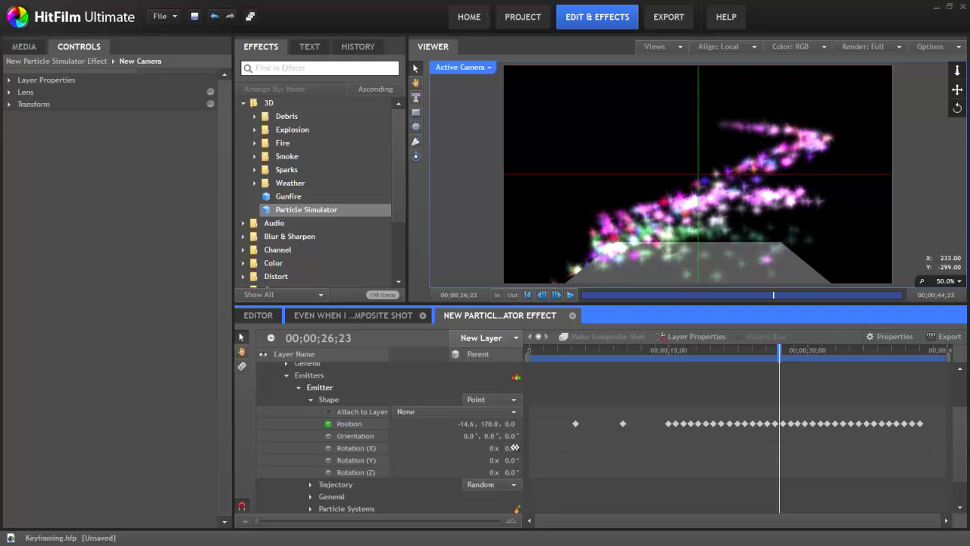
Keyframe Rotation (X) at 64° at 20;10 and 88° at 22;07
left_click(718, 350)
left_click_drag(717, 351, 719, 350)
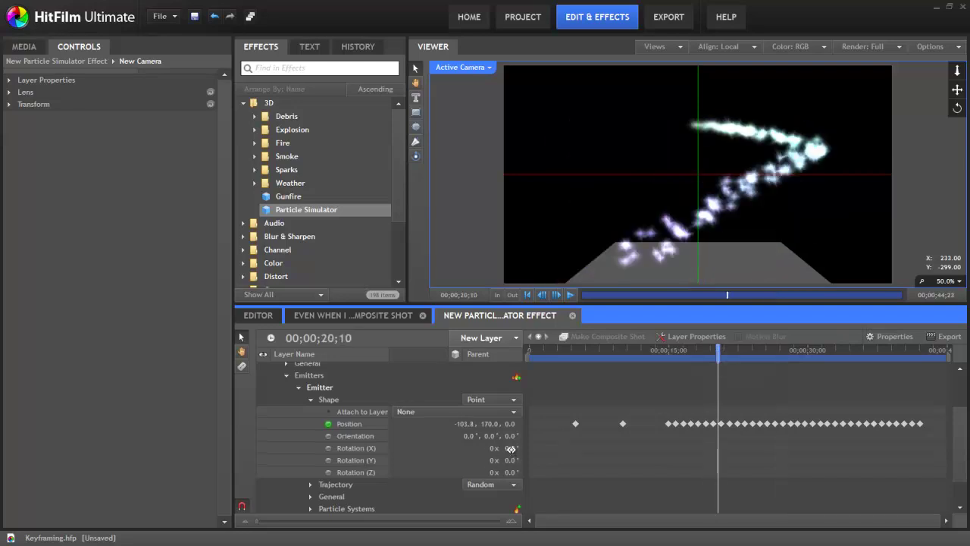
left_click_drag(510, 448, 559, 448)
left_click(328, 448)
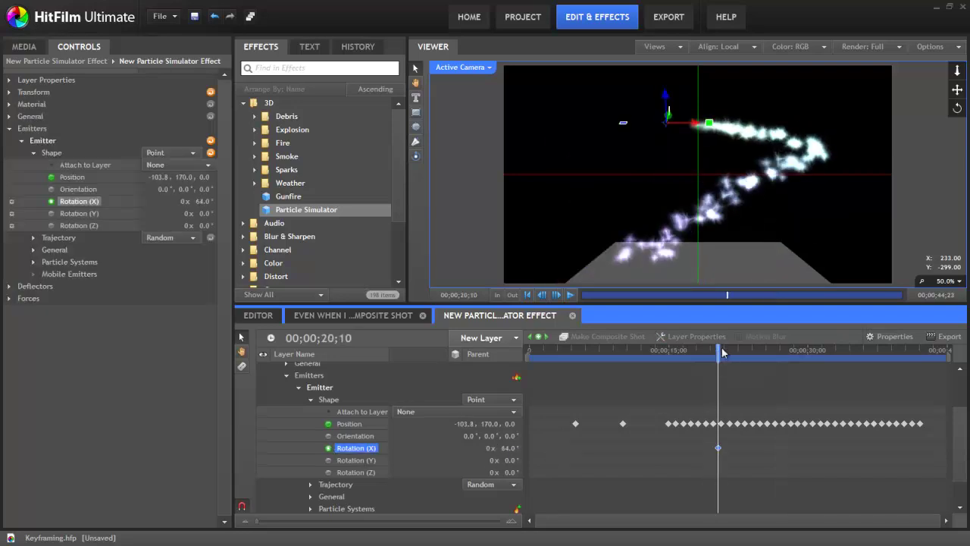
left_click_drag(723, 353, 735, 351)
left_click_drag(508, 448, 525, 448)
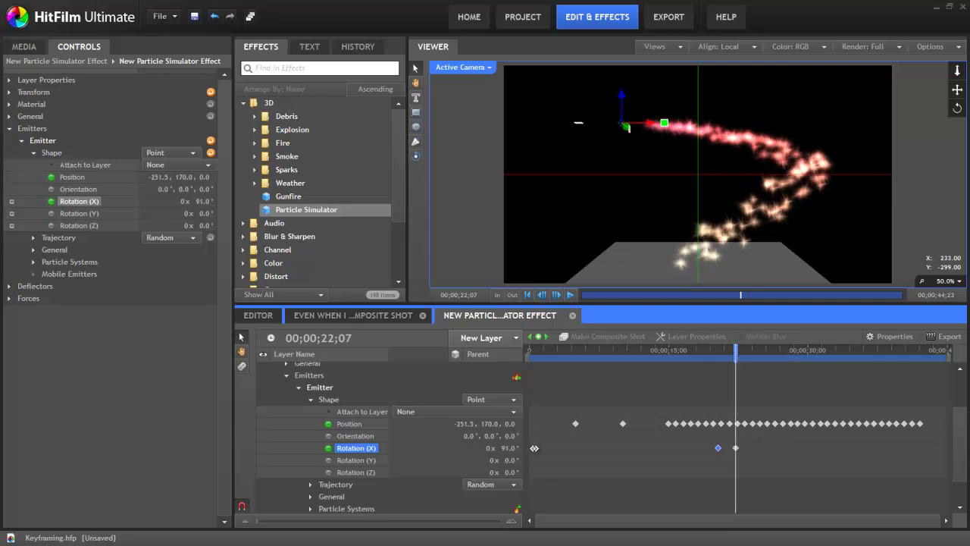
left_click_drag(735, 352, 720, 353)
Copy the two Rotation (X) keyframes and paste them onto Rotation (Z) and Rotation (Y) at 16;05
left_click_drag(708, 450, 747, 456)
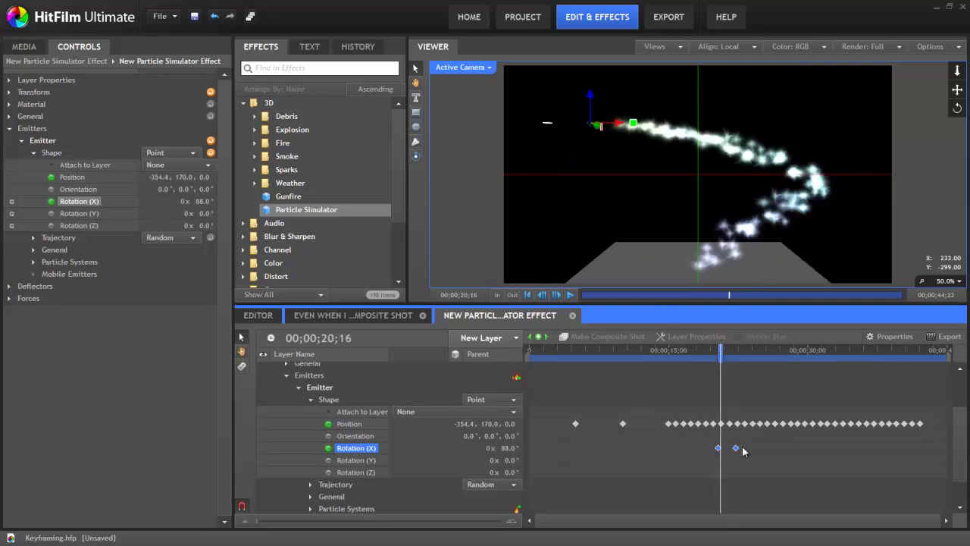
right_click(736, 449)
left_click(765, 473)
left_click_drag(721, 349, 679, 351)
right_click(680, 472)
left_click(692, 480)
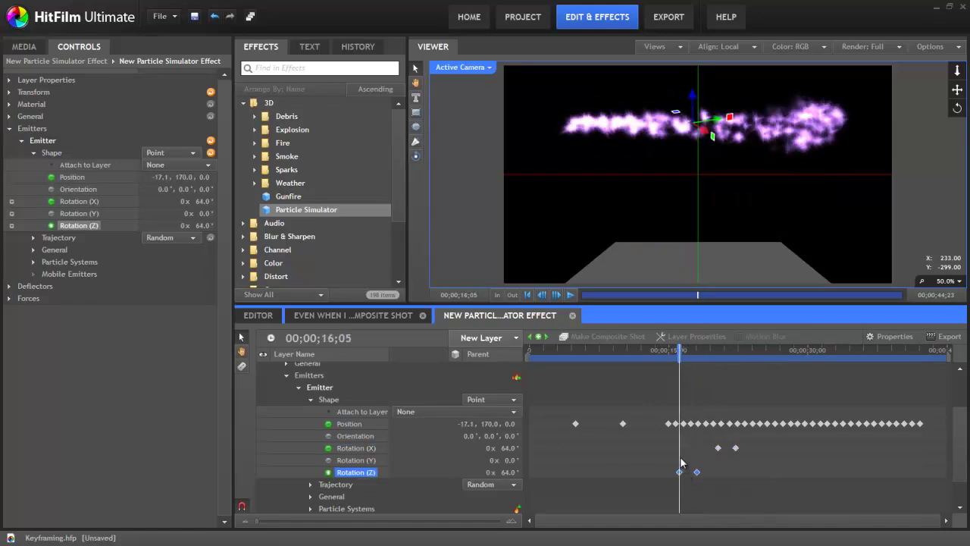
right_click(681, 461)
left_click(693, 468)
Expand Particle Systems, Particle System and Movement, and widen the name column to read property names
scroll(597, 469, "down", 2)
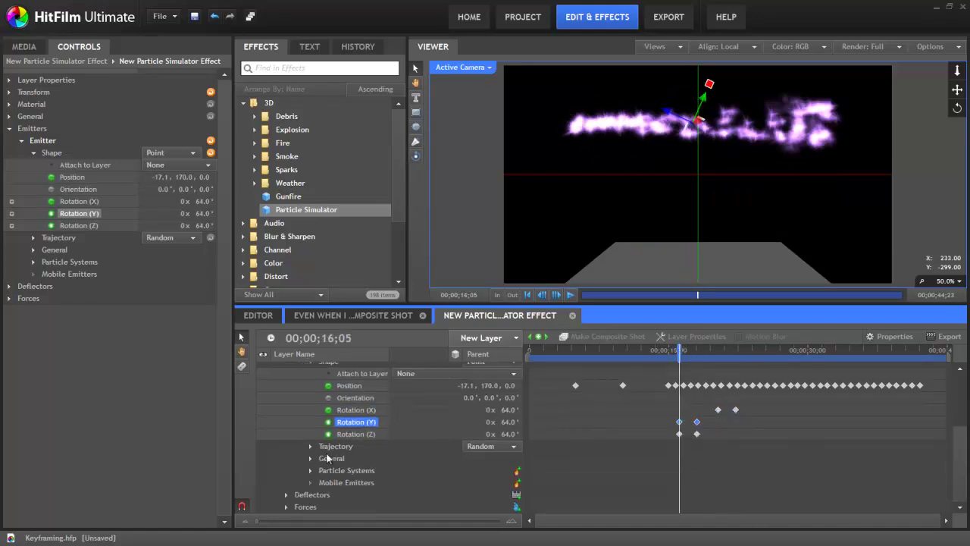
left_click(310, 471)
left_click(322, 482)
scroll(356, 447, "down", 4)
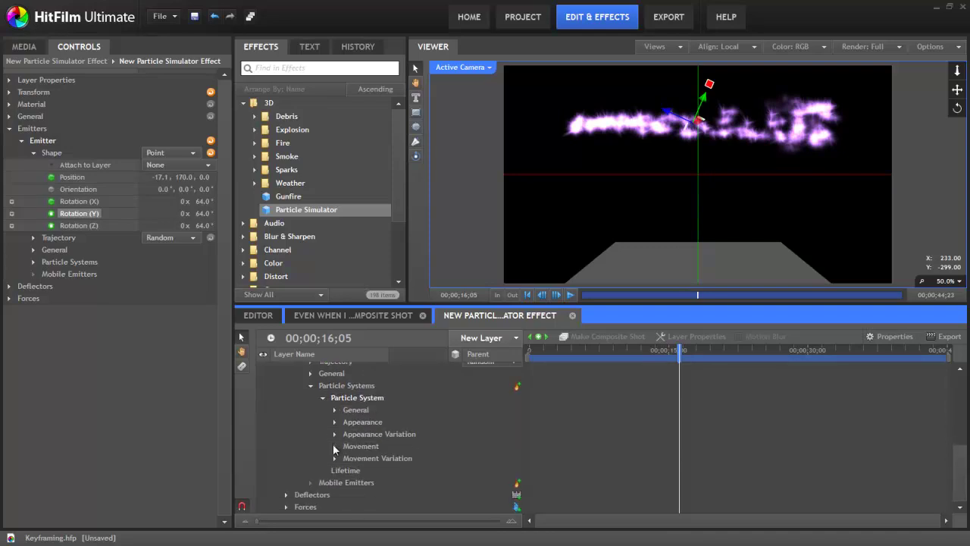
left_click(335, 447)
scroll(449, 429, "down", 5)
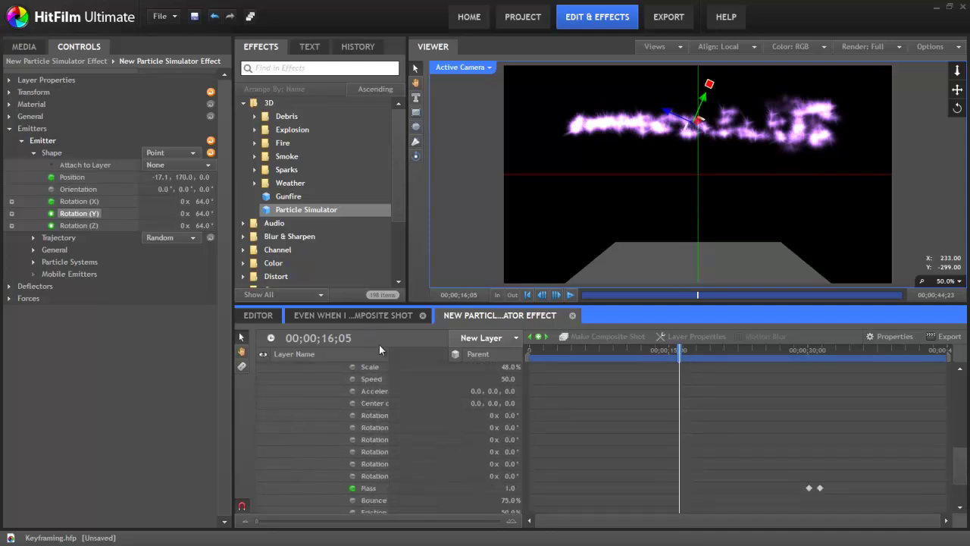
left_click_drag(386, 353, 448, 354)
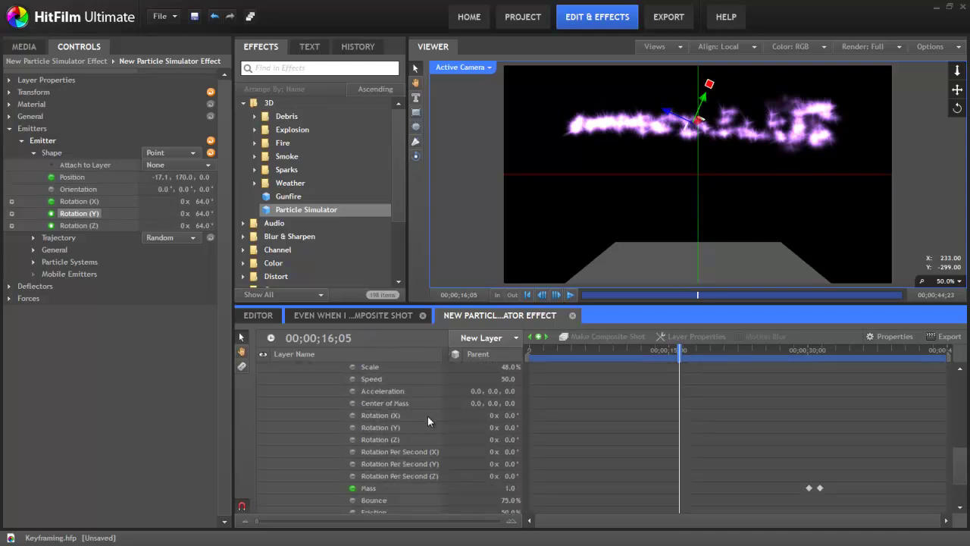
Paste the copied rotation keyframes onto Rotation Per Second (X)
right_click(682, 455)
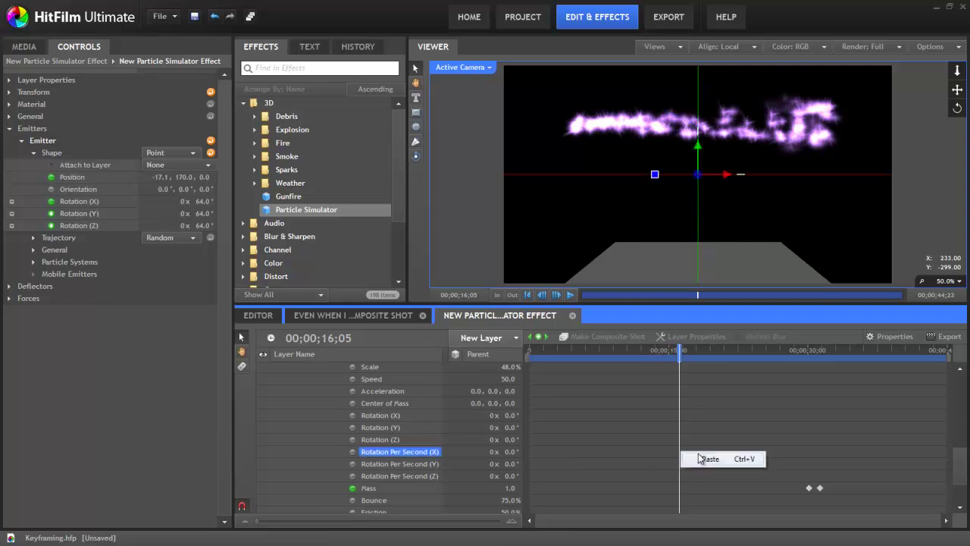
left_click(714, 461)
scroll(590, 458, "up", 3)
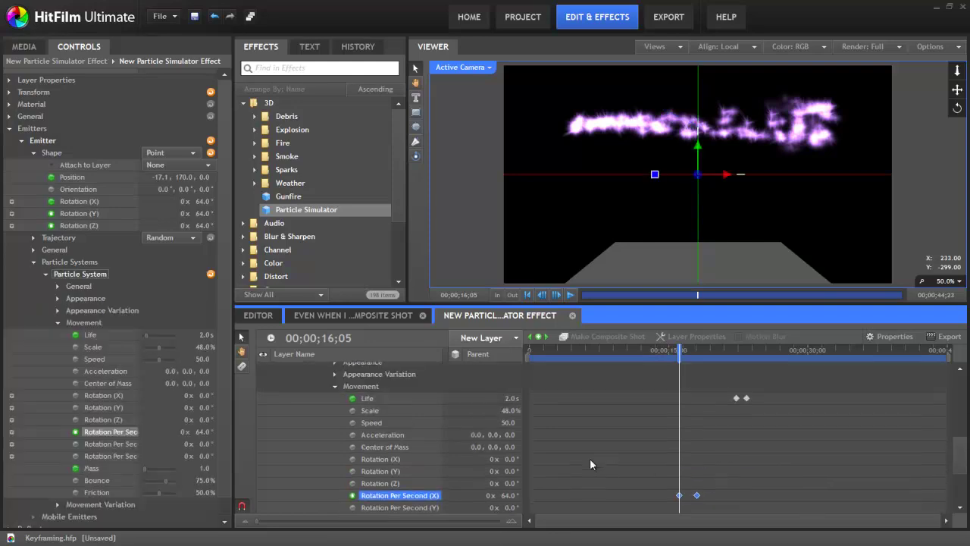
right_click(682, 455)
Dismiss the Scale menu without pasting and expand the particle Appearance properties to view its Color keyframes
left_click(713, 464)
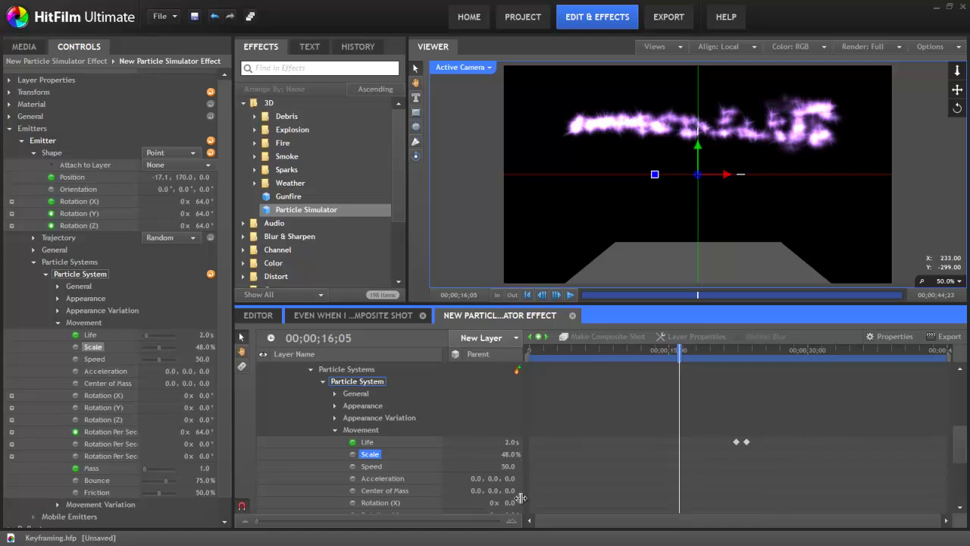
left_click(335, 406)
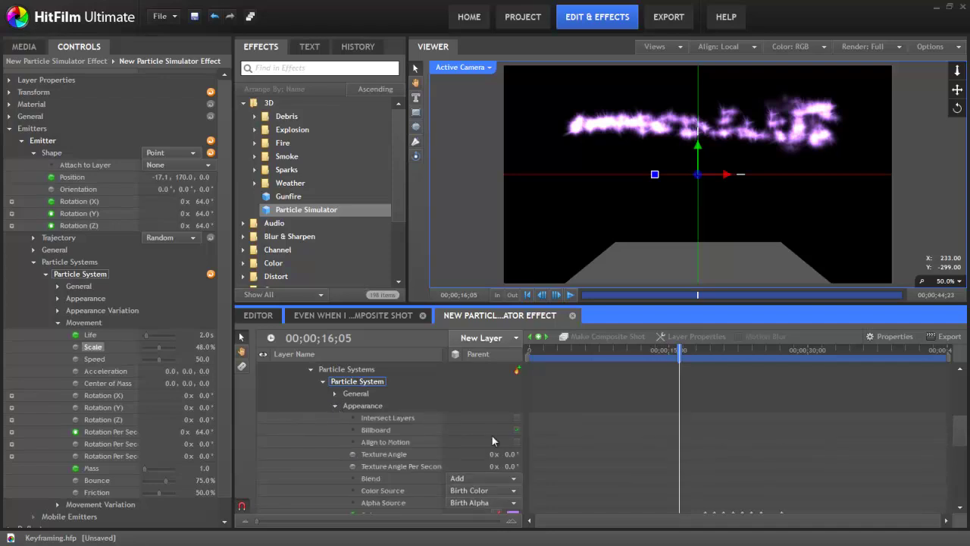
scroll(490, 438, "down", 2)
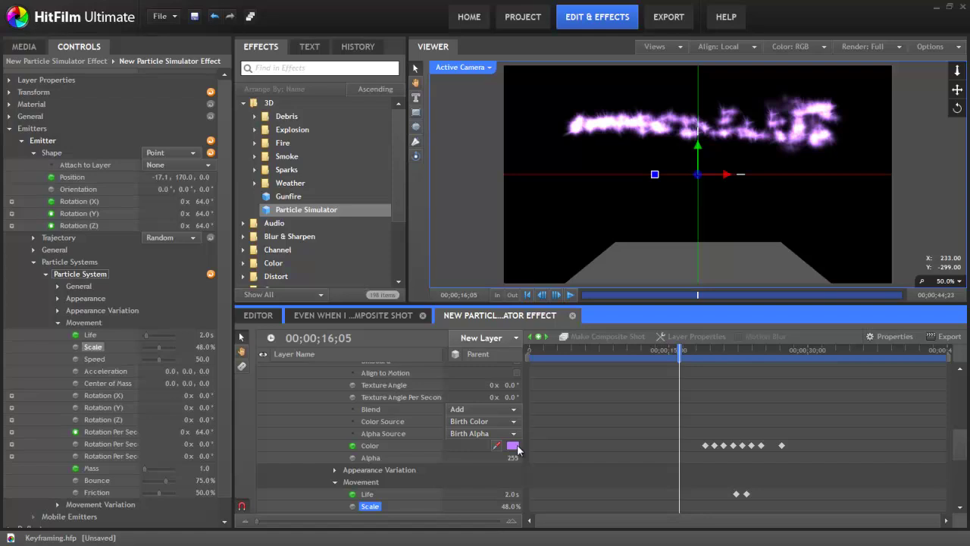
scroll(596, 435, "up", 10)
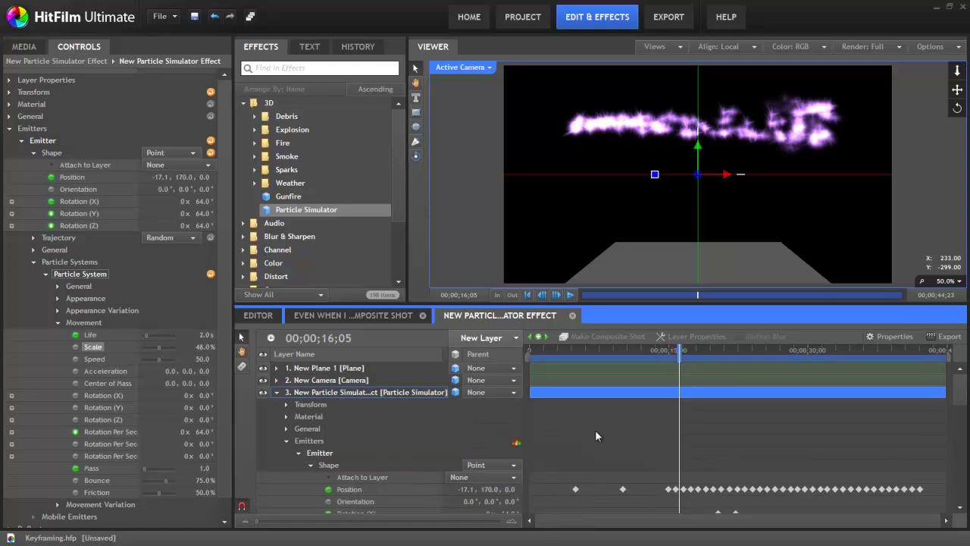
Select the first emitter Position keyframe and bring up its context menu
scroll(662, 445, "down", 1)
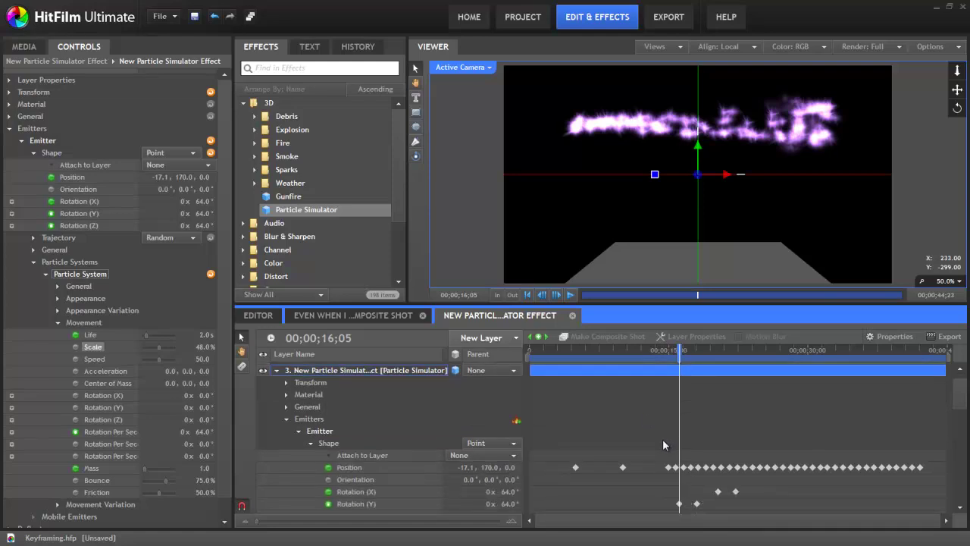
scroll(663, 445, "down", 3)
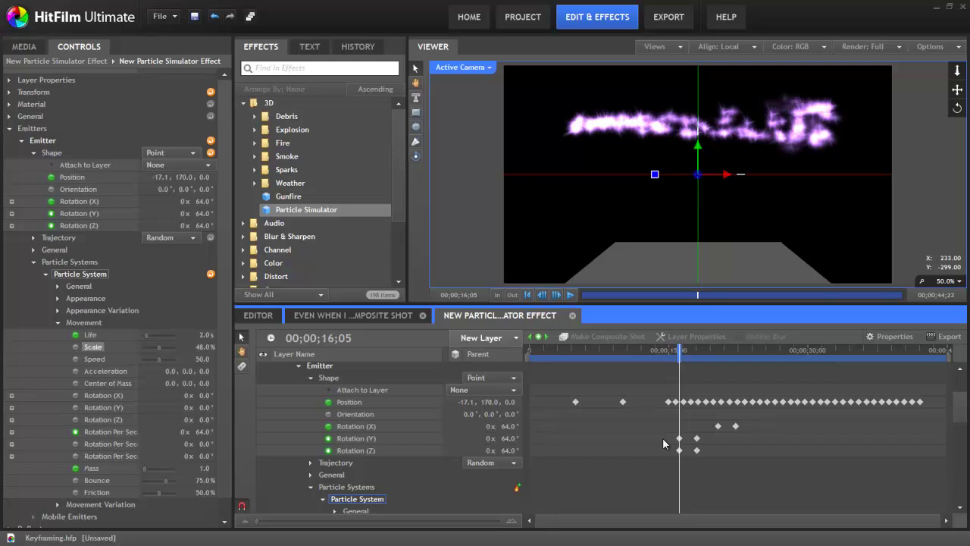
left_click(576, 402)
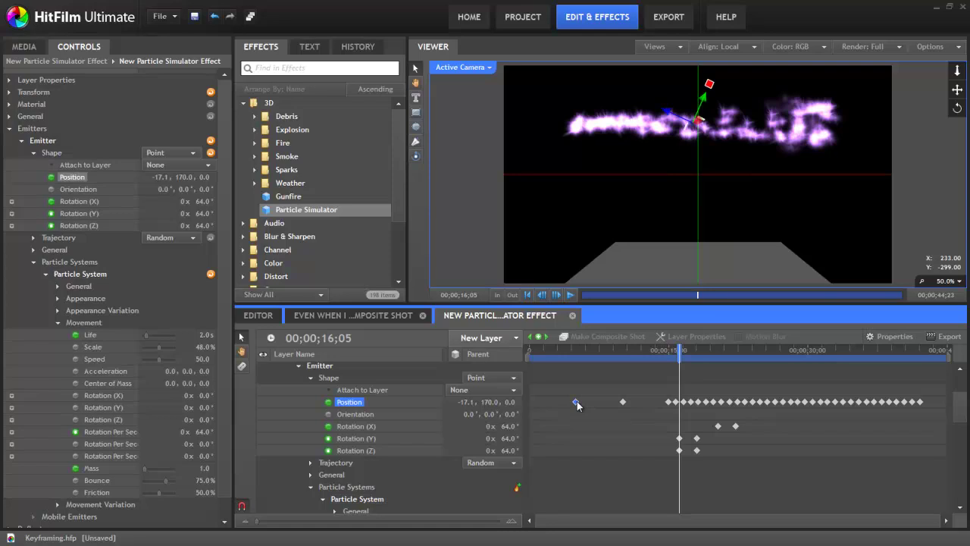
right_click(577, 401)
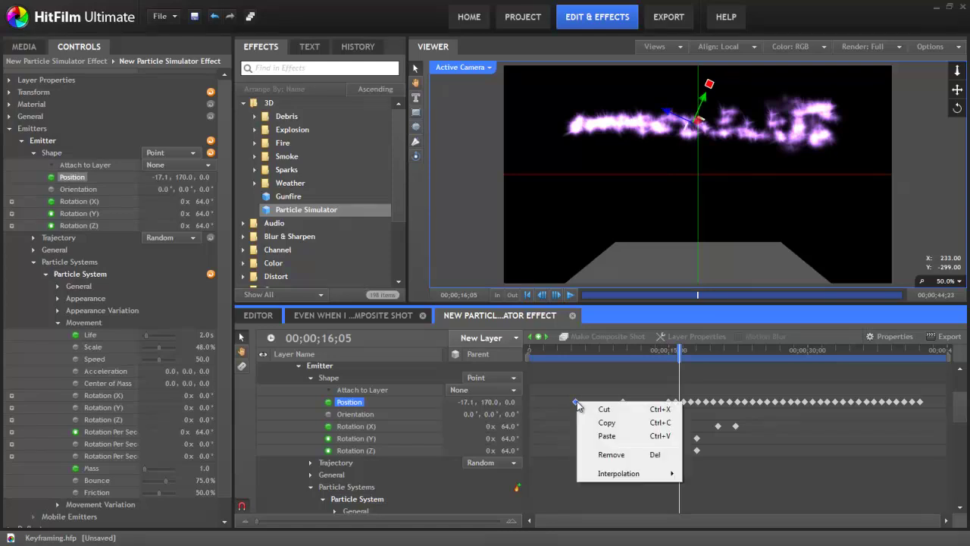
Show the Interpolation submenu for the first emitter Position keyframe
mouse_move(614, 478)
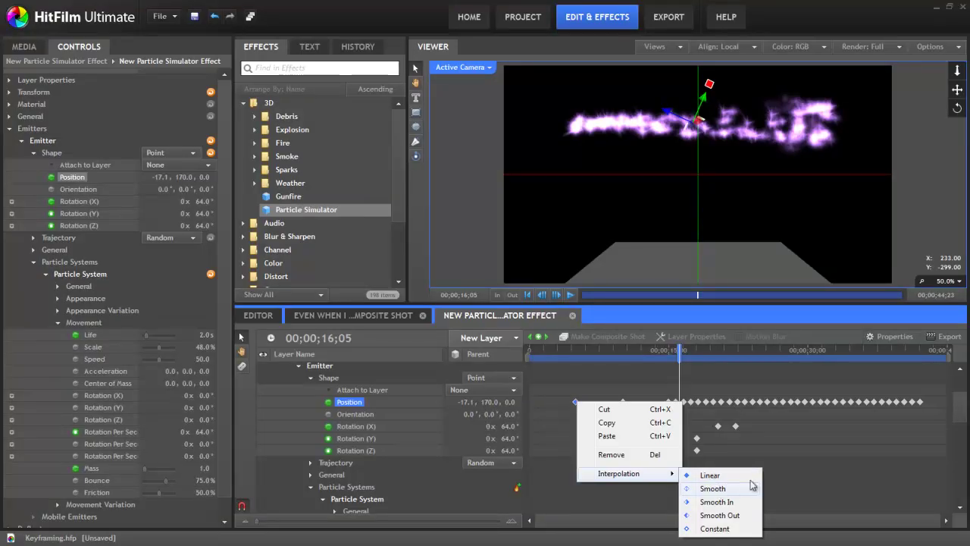
Set the first Position keyframe to Smooth, select the following keyframes, and preview from about 14 seconds
left_click(716, 489)
left_click_drag(666, 386, 934, 409)
left_click_drag(679, 349, 664, 350)
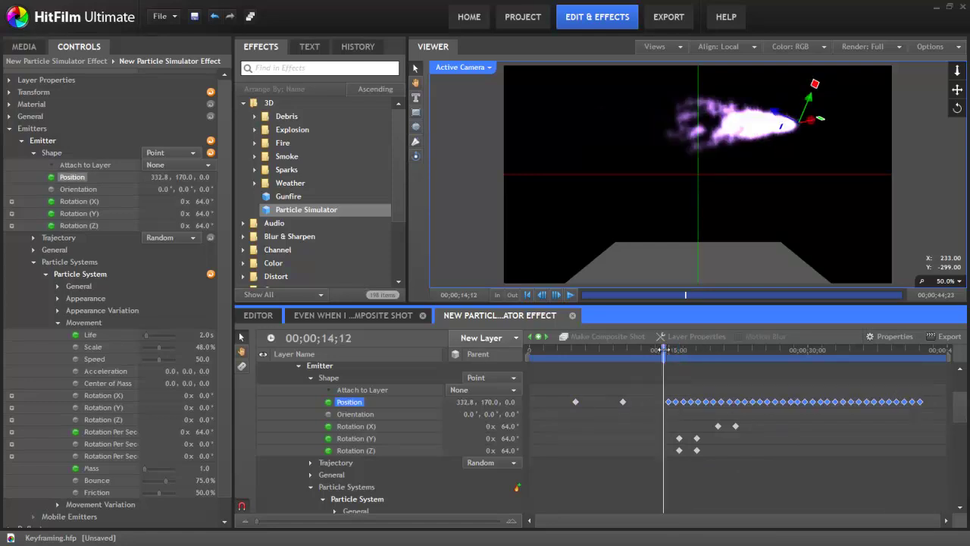
left_click(571, 295)
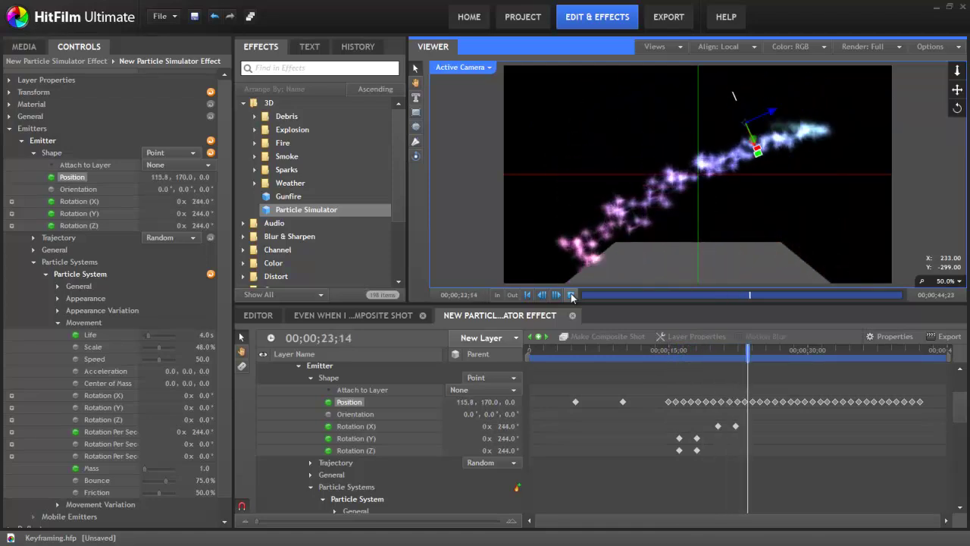
left_click(572, 297)
Apply Smooth interpolation to the selected Position keyframes and play back the smoothed motion
right_click(670, 403)
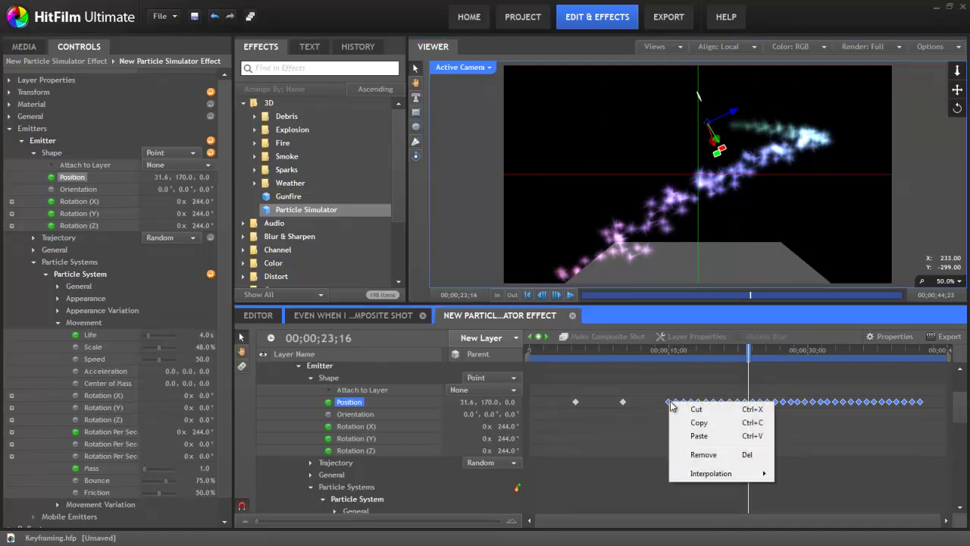
mouse_move(712, 473)
left_click(814, 488)
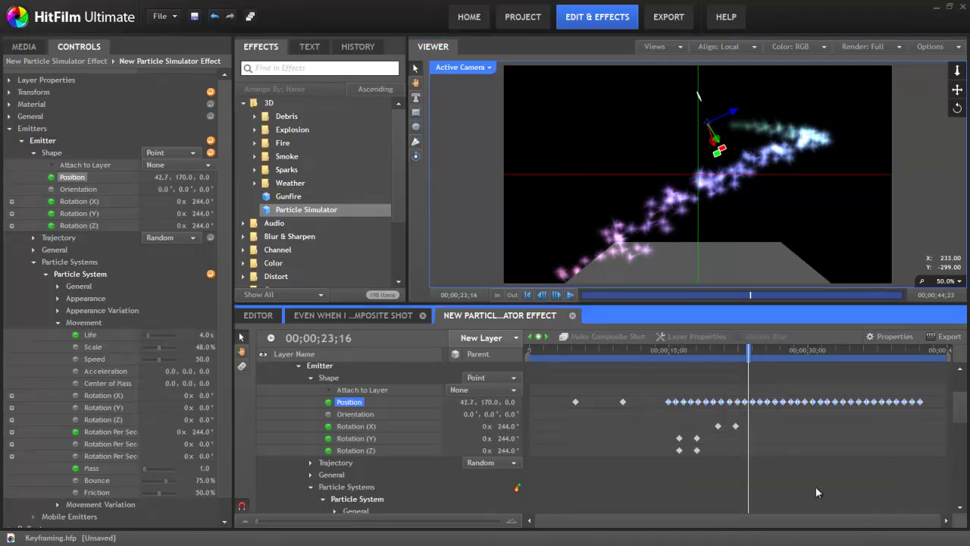
left_click(570, 296)
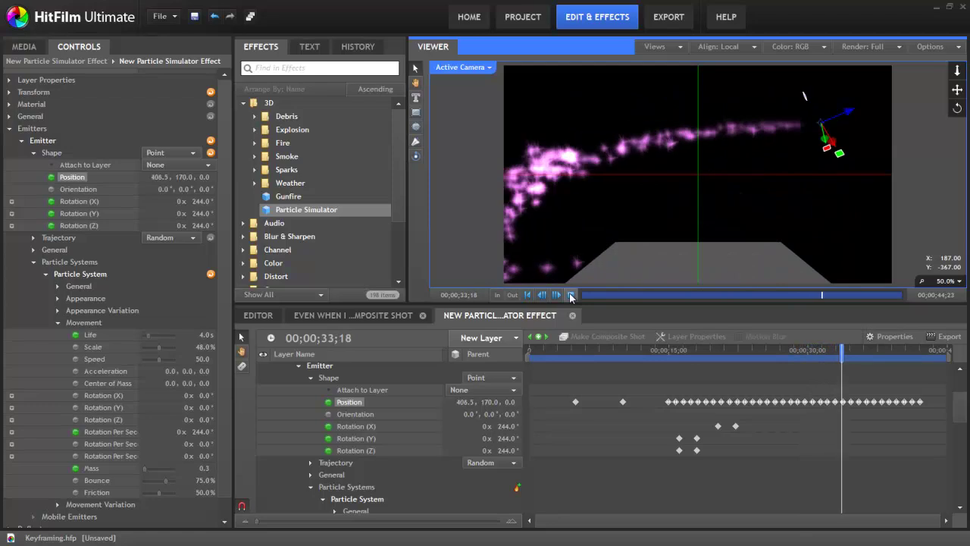
left_click(570, 296)
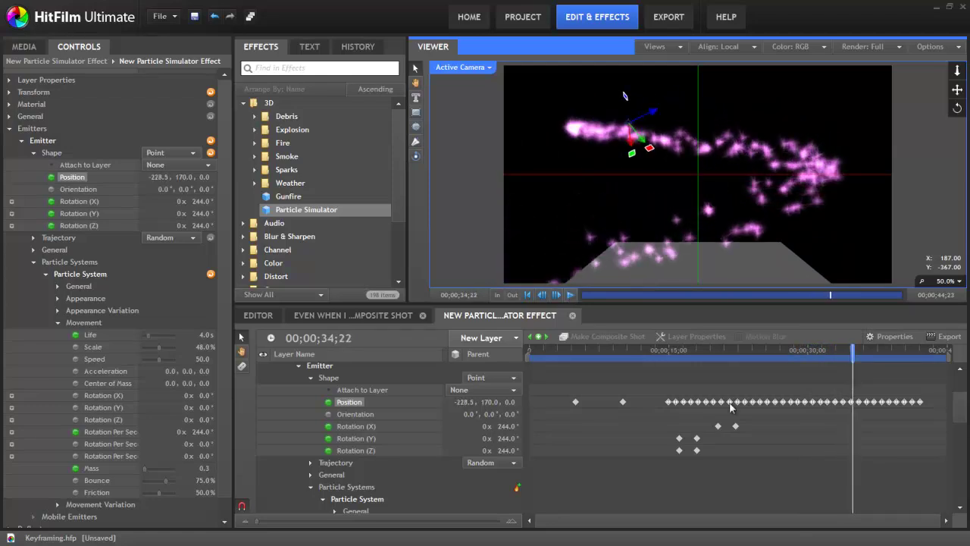
Change the selected emitter Position keyframes' interpolation from Smooth to Constant
right_click(685, 406)
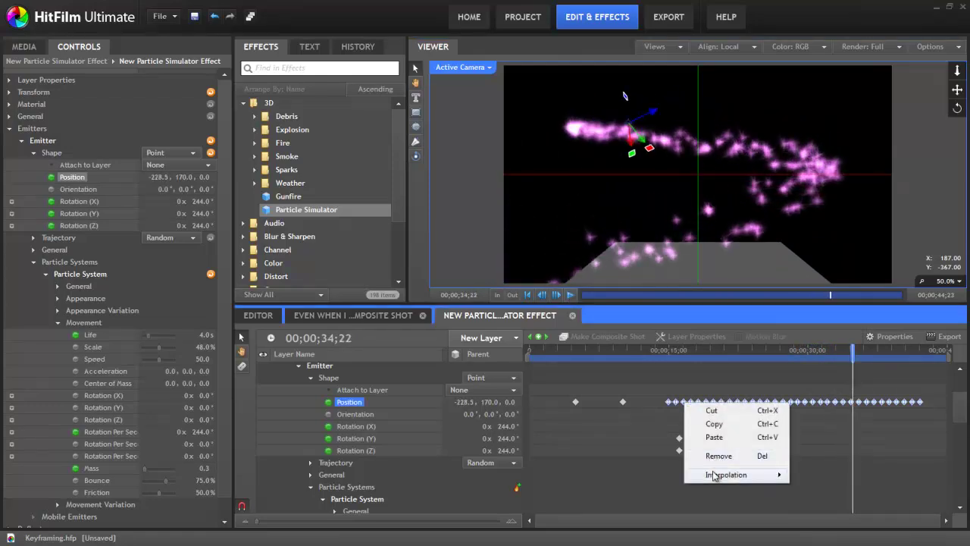
mouse_move(719, 475)
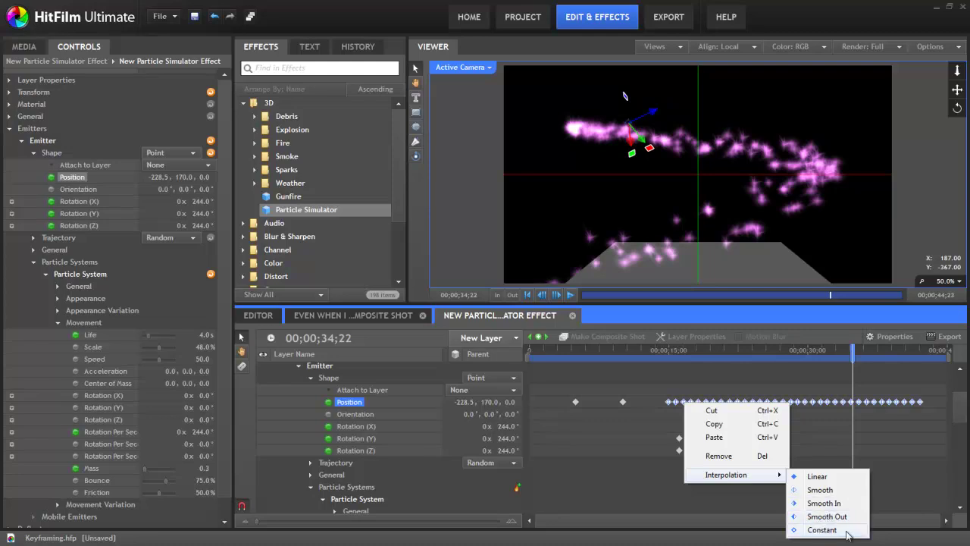
left_click(822, 530)
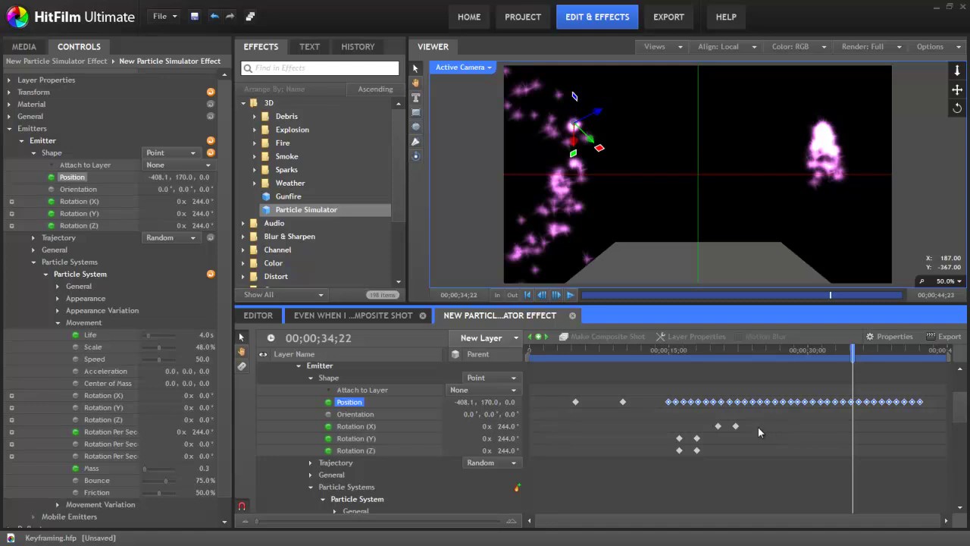
left_click(664, 350)
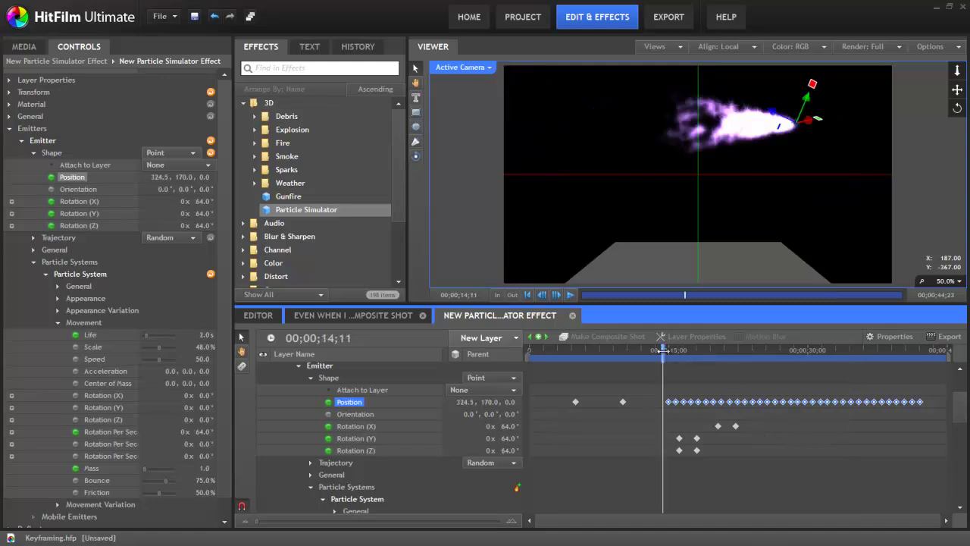
left_click(570, 294)
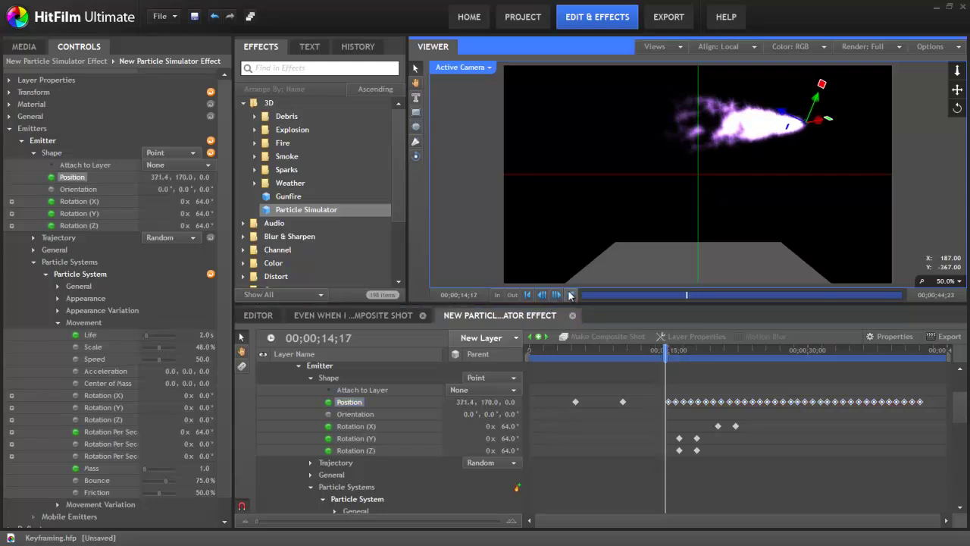